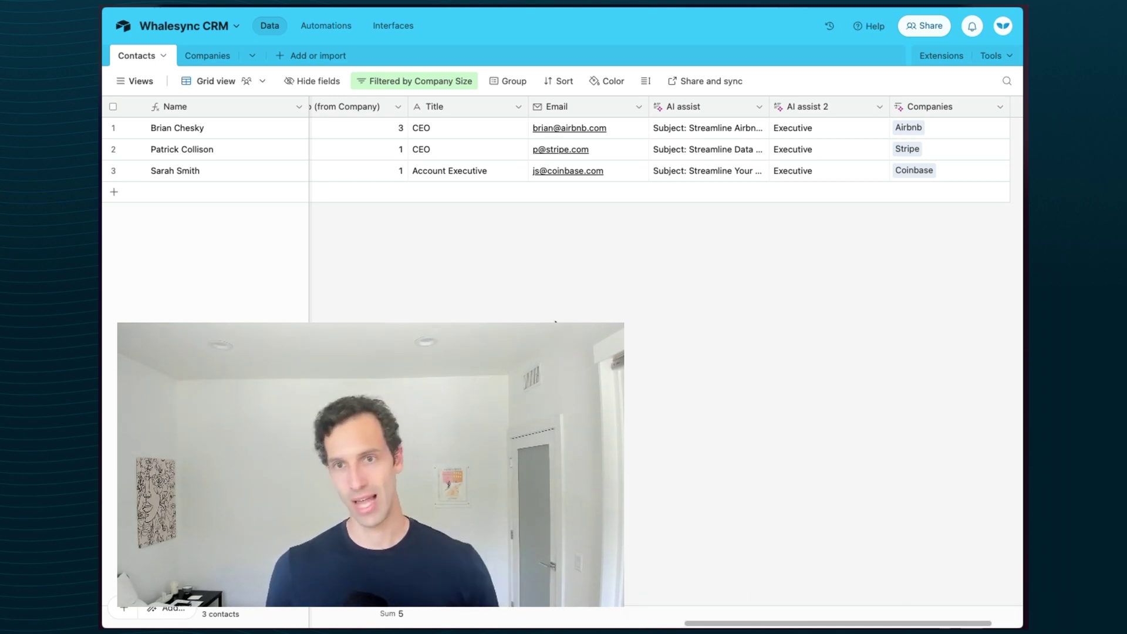
# - Open the base's sharing settings and compare the view, invite-link and public sharing options
pyautogui.click(920, 27)
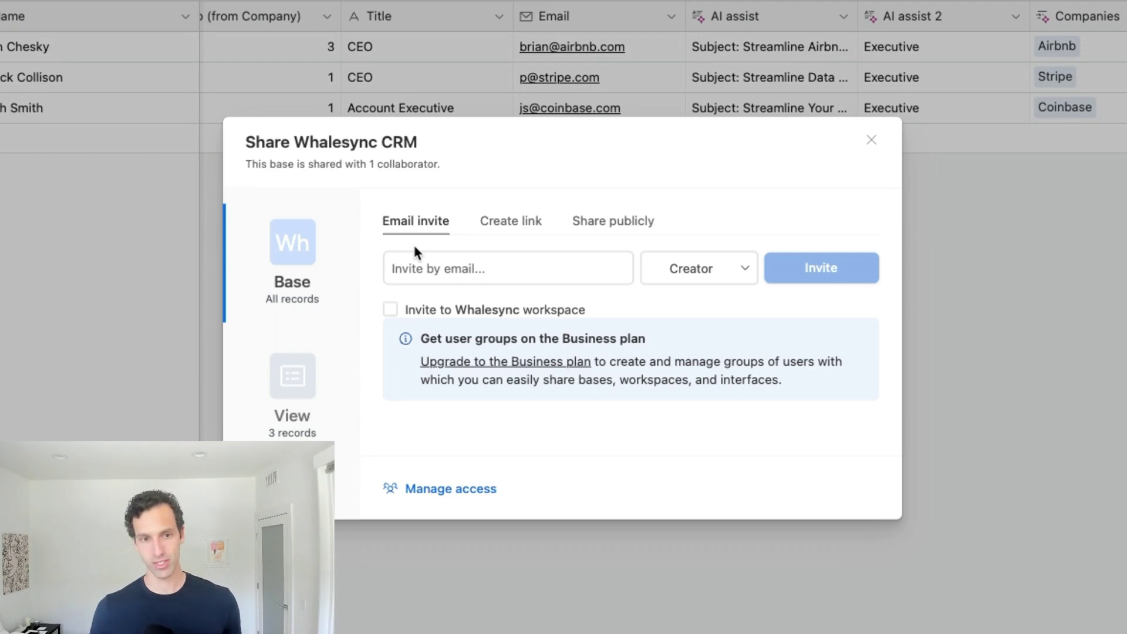
pyautogui.click(296, 399)
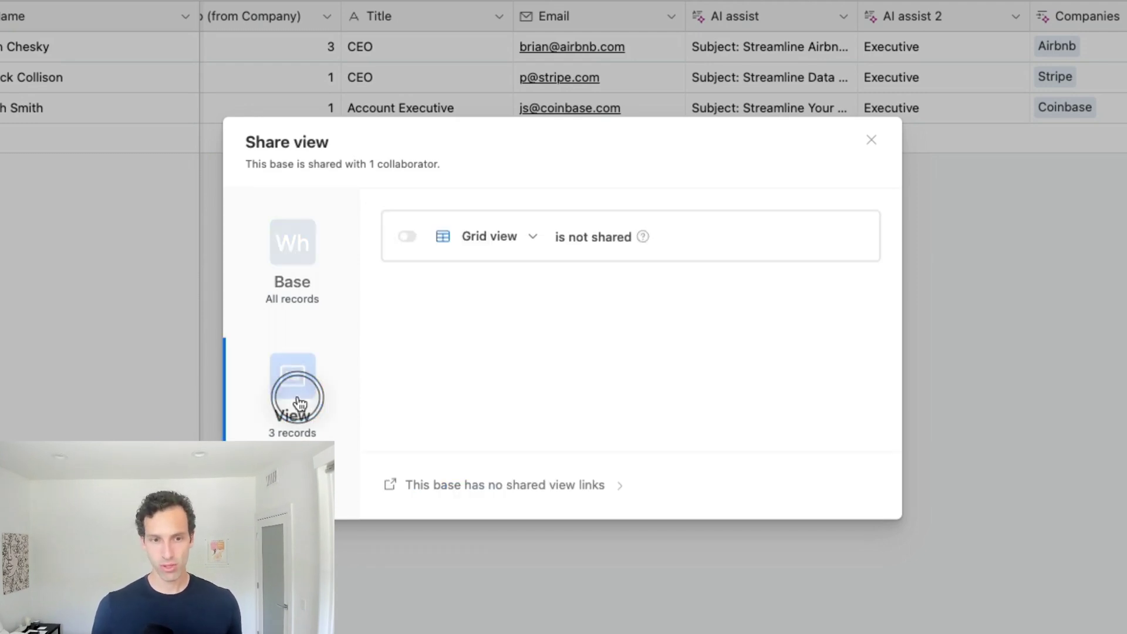
pyautogui.click(284, 270)
pyautogui.click(510, 232)
pyautogui.click(623, 221)
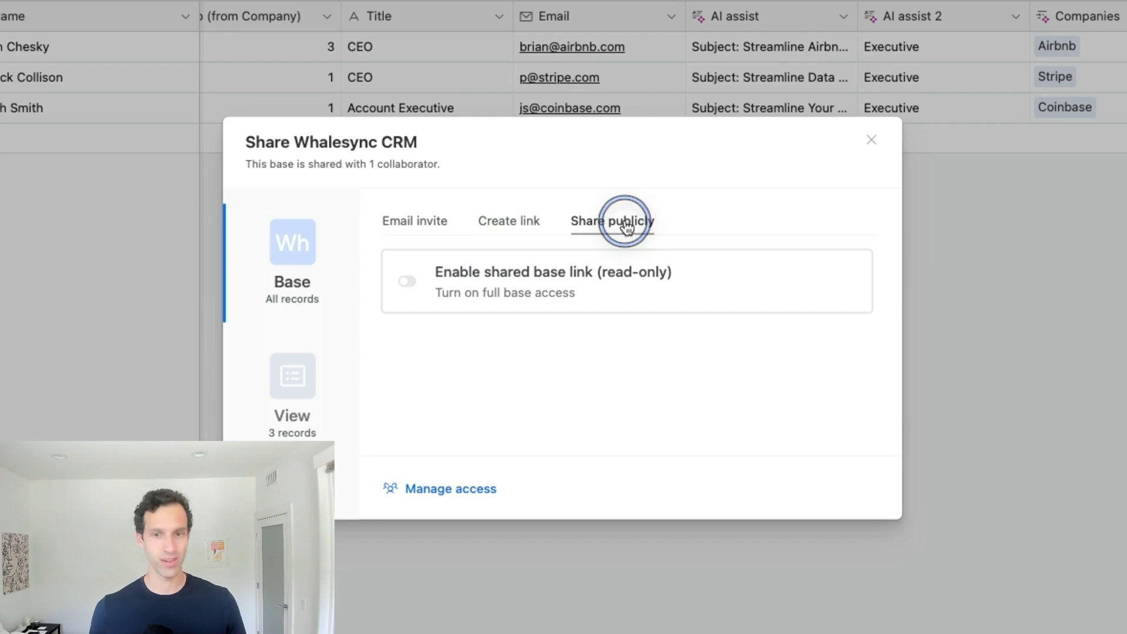
pyautogui.click(410, 225)
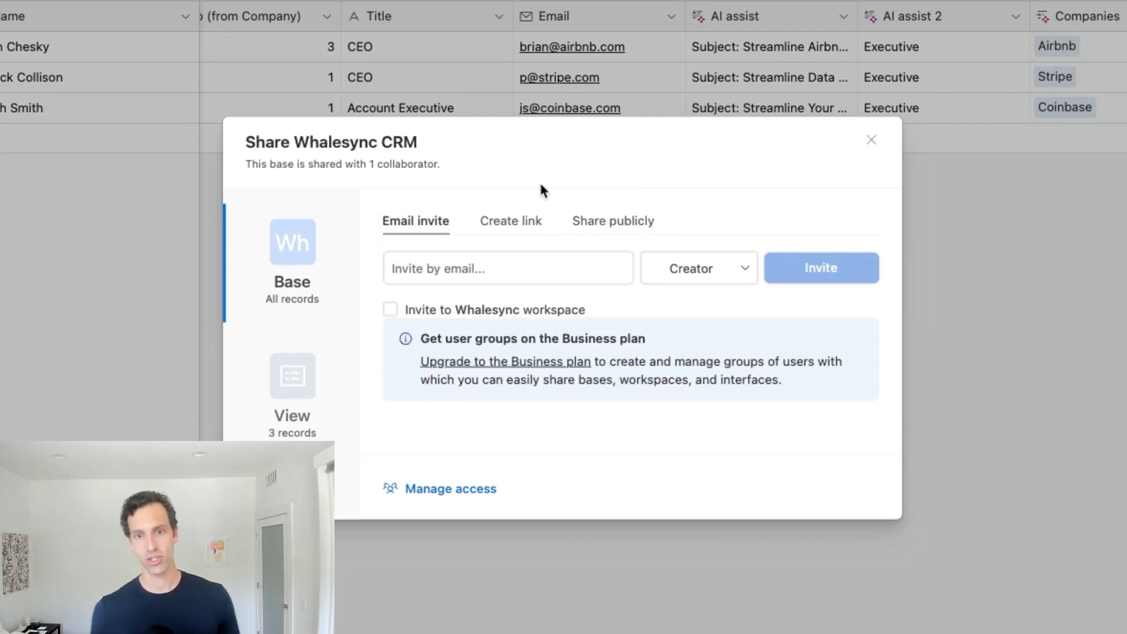
# - Enter the teammate's e-mail address as an invitee and leave the role at Creator
pyautogui.click(494, 258)
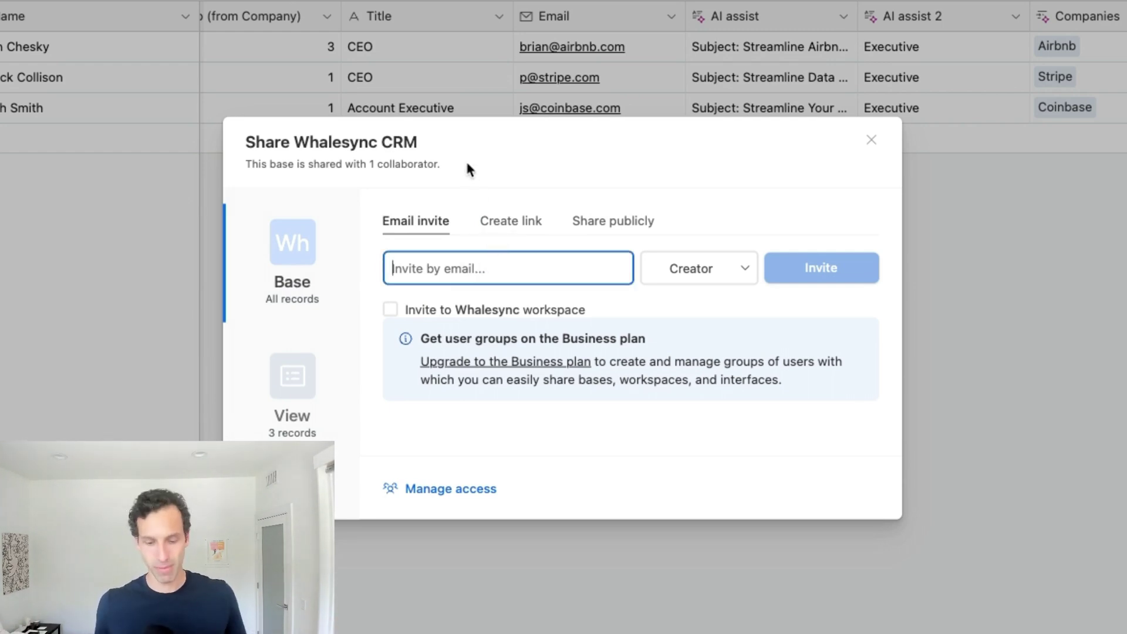
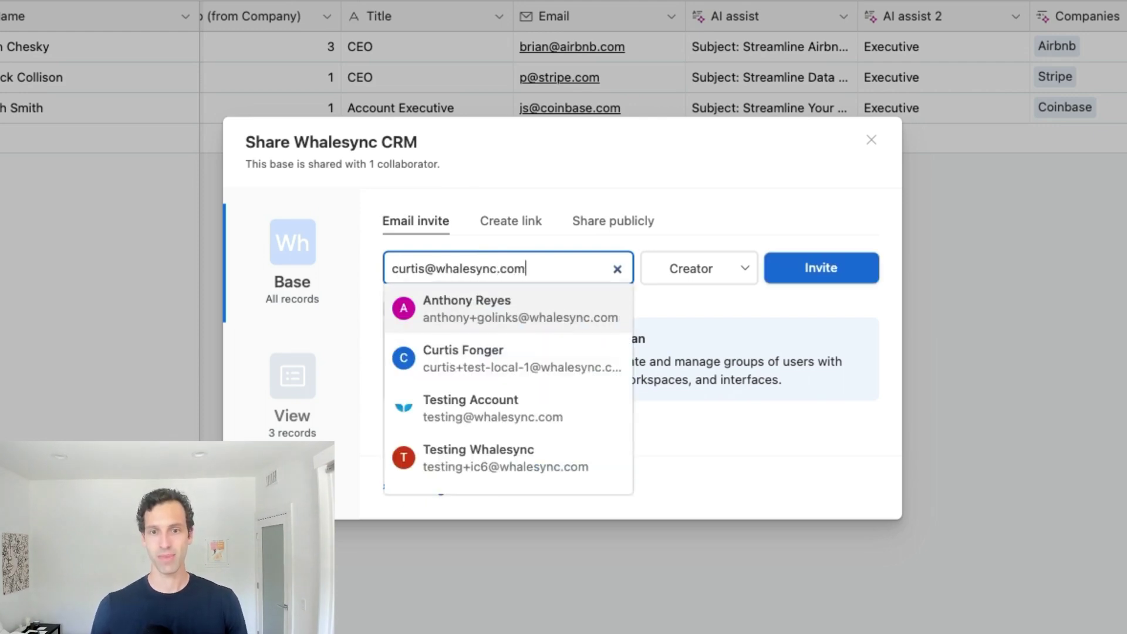
pyautogui.click(694, 156)
pyautogui.click(685, 276)
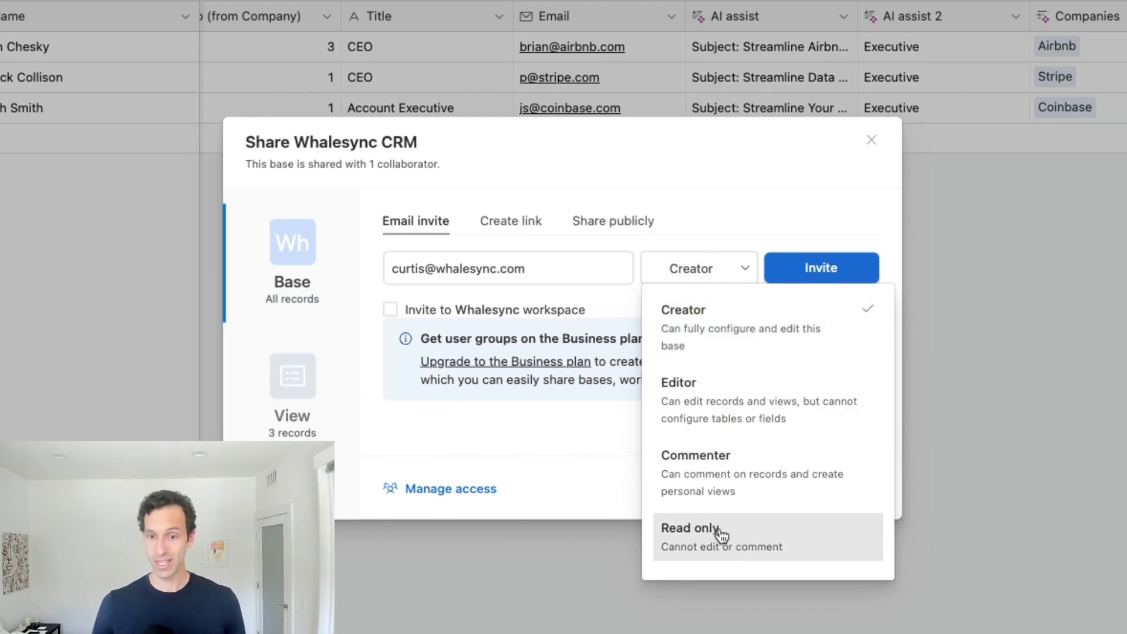
pyautogui.click(737, 222)
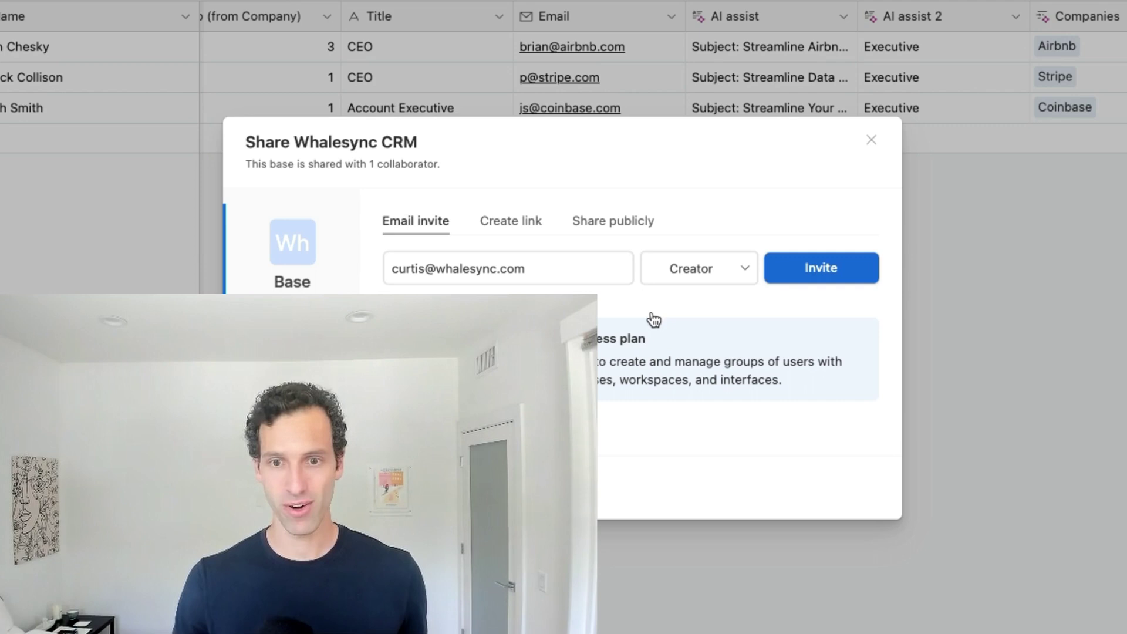
pyautogui.click(727, 263)
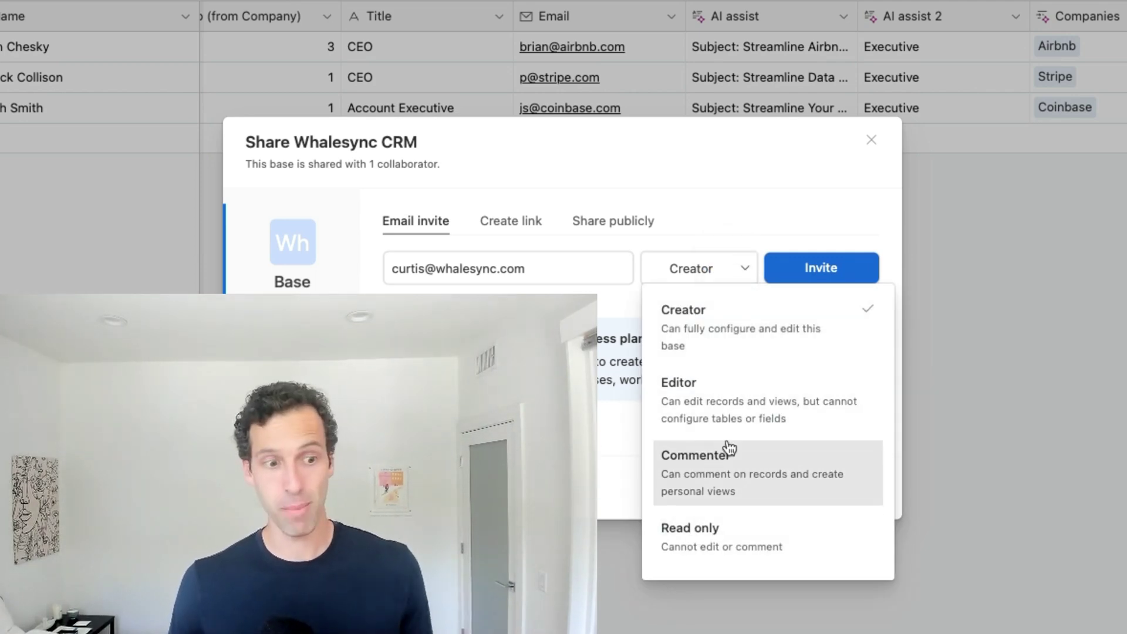
pyautogui.press('Escape')
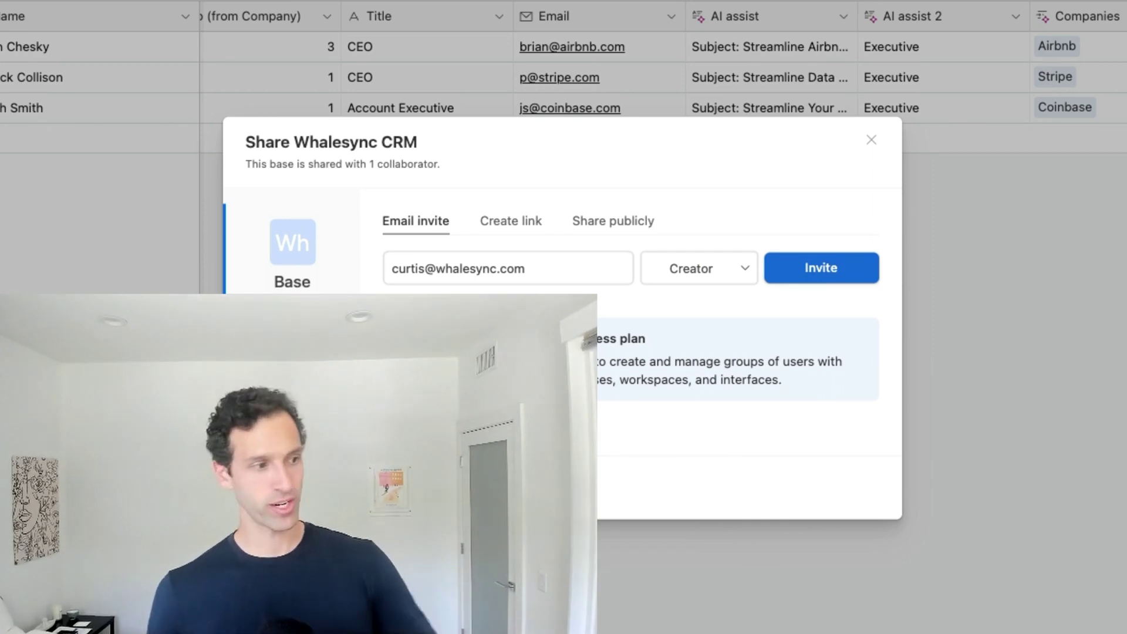
# - Start a Creator invite link, trying whalesync.com-only before settling on any email address
pyautogui.click(510, 223)
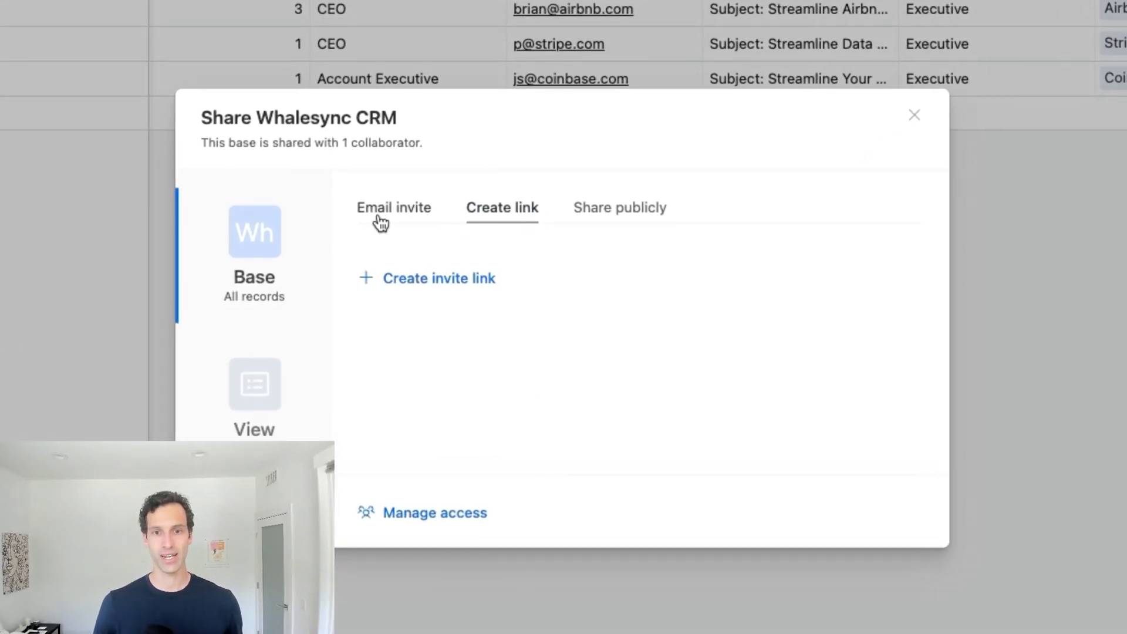
pyautogui.click(457, 292)
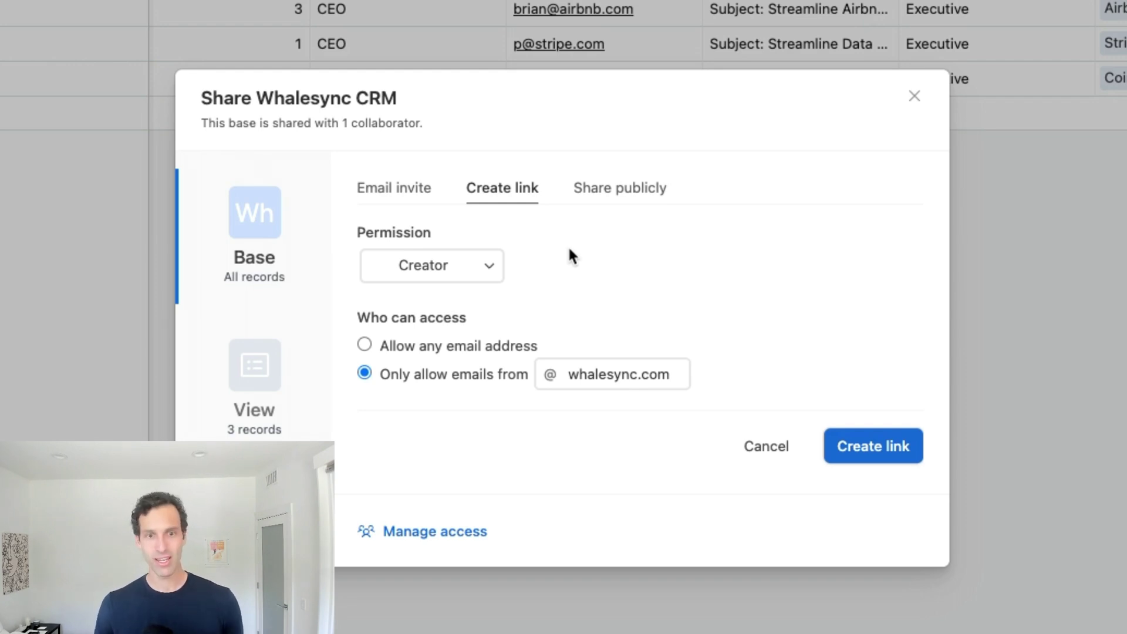
pyautogui.click(383, 197)
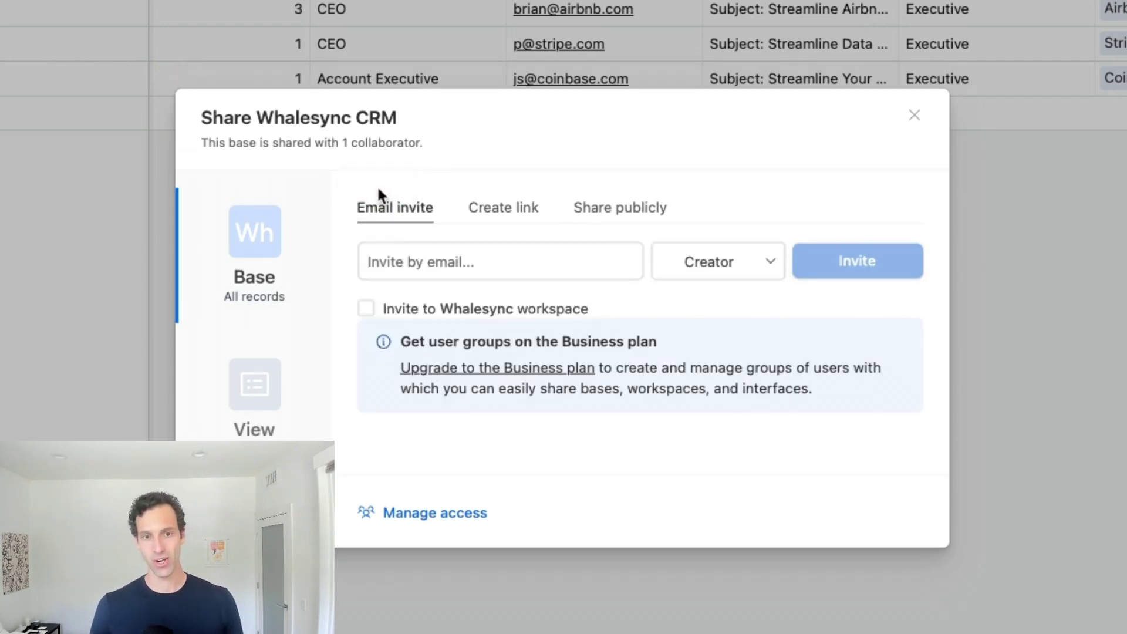
pyautogui.click(503, 208)
pyautogui.click(448, 278)
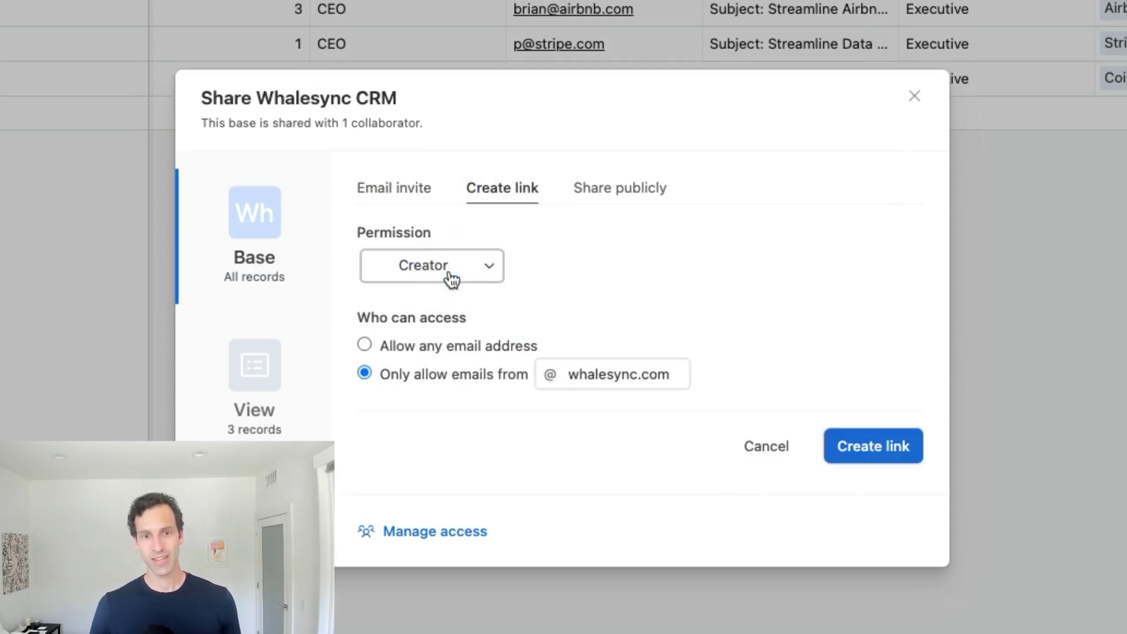
pyautogui.click(451, 275)
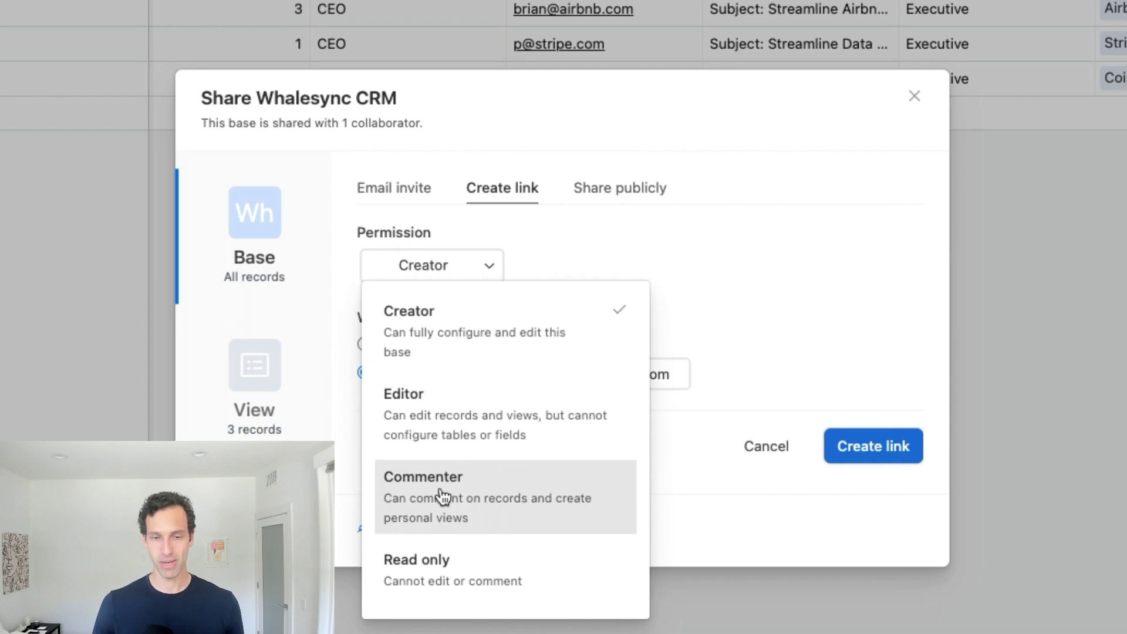
pyautogui.click(712, 274)
pyautogui.click(430, 346)
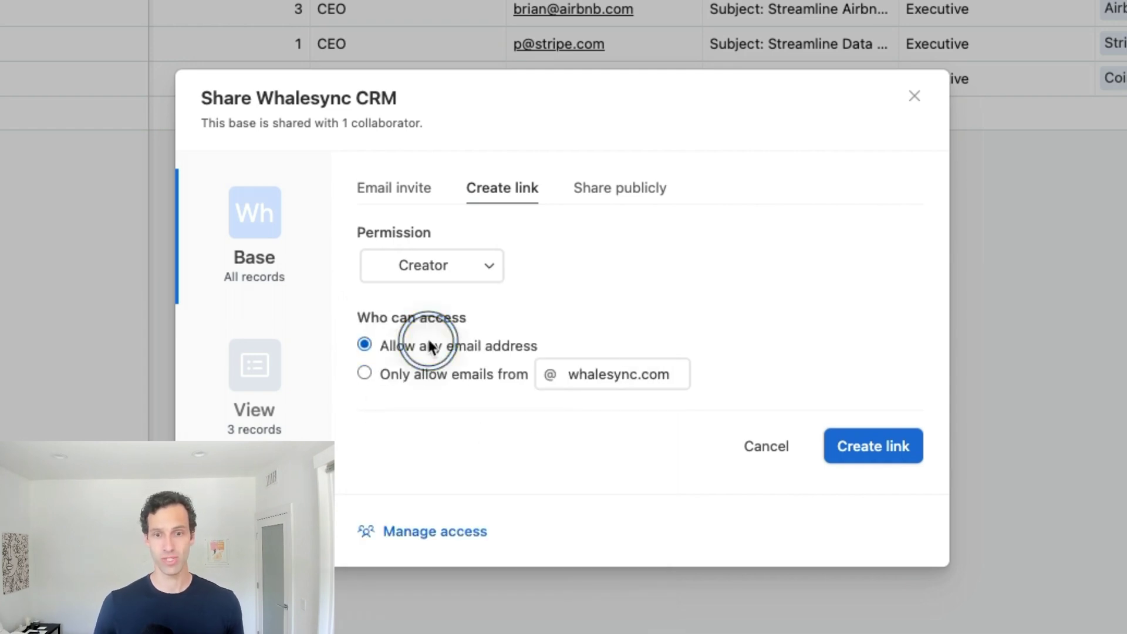
pyautogui.click(424, 375)
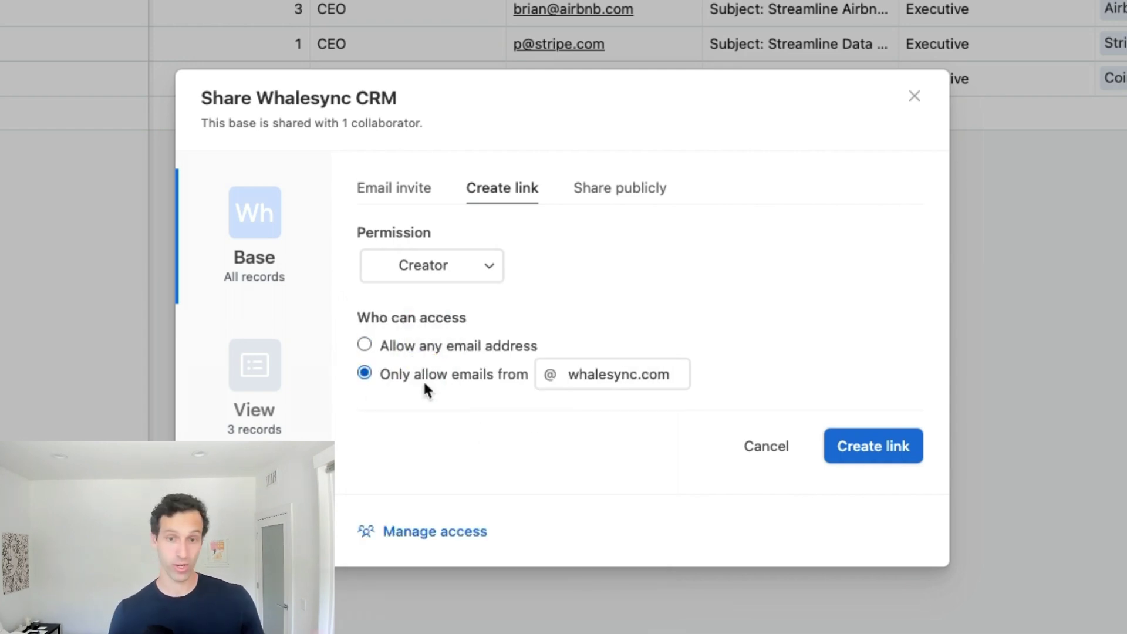
pyautogui.click(417, 344)
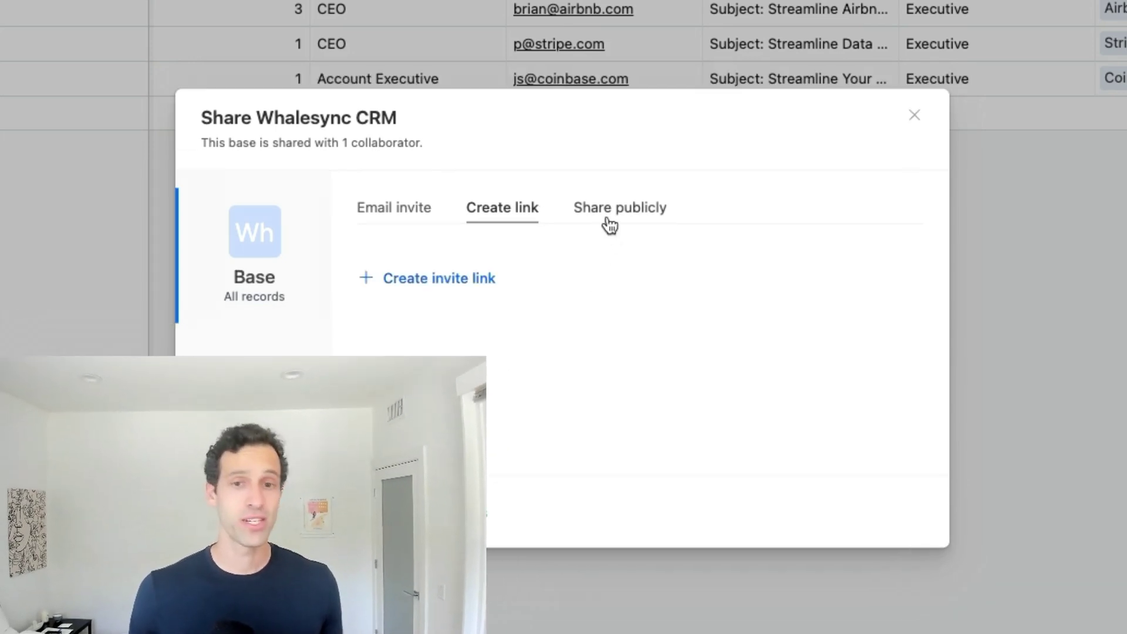
# - Switch on the read-only shared base link under public sharing
pyautogui.click(610, 221)
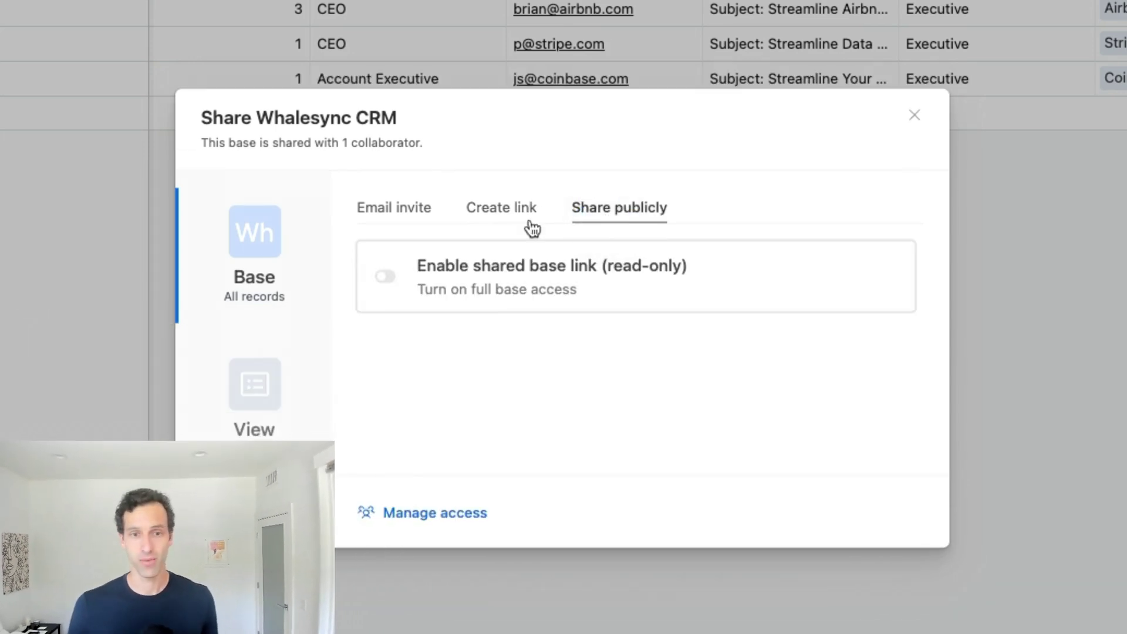
pyautogui.click(381, 277)
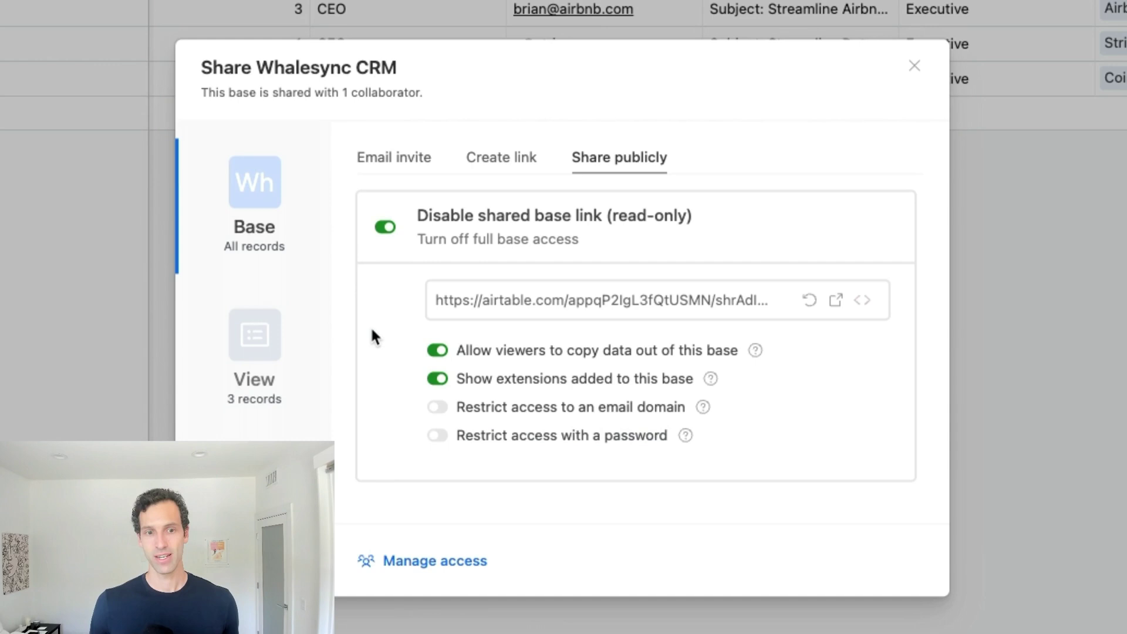
pyautogui.click(520, 151)
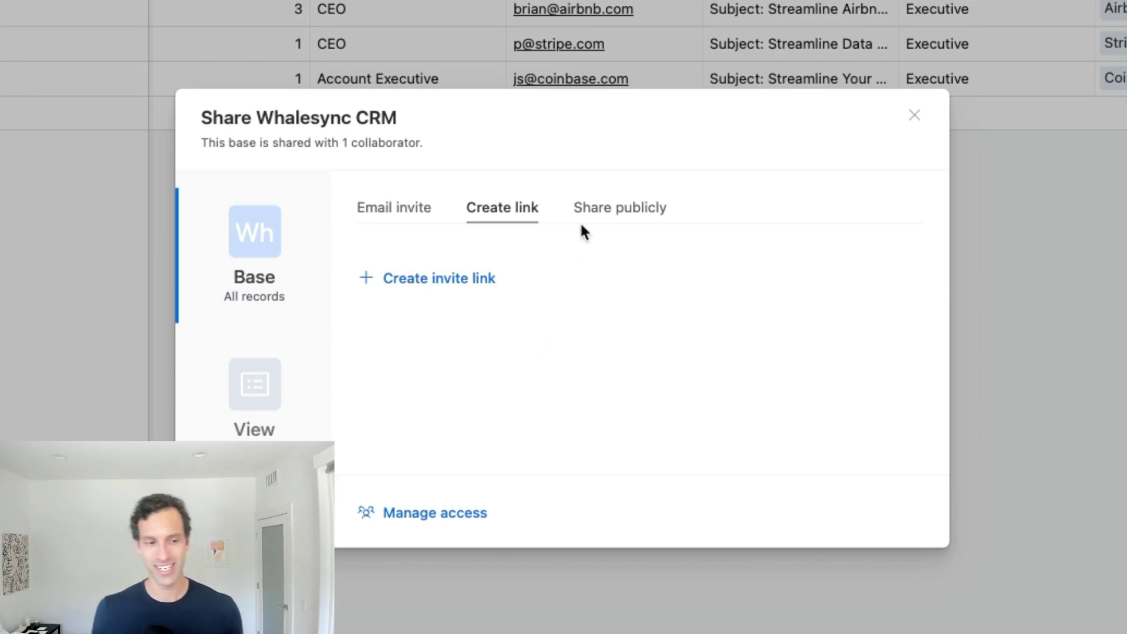
pyautogui.click(618, 212)
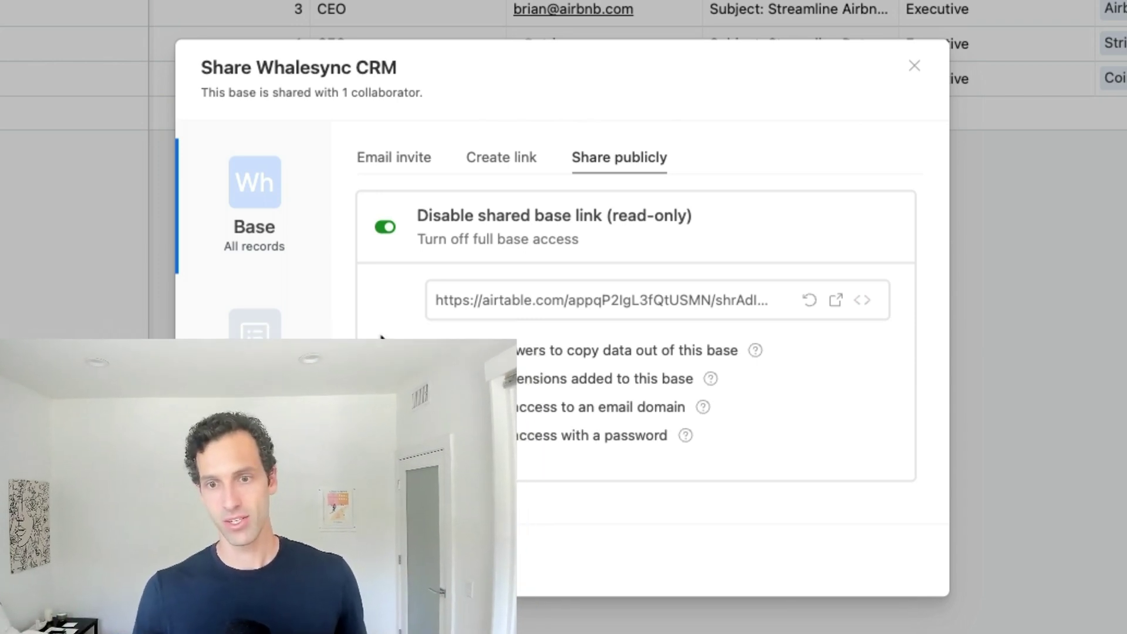
# - Copy the public base link and try selecting and editing a contact's name in the shared base
pyautogui.click(590, 306)
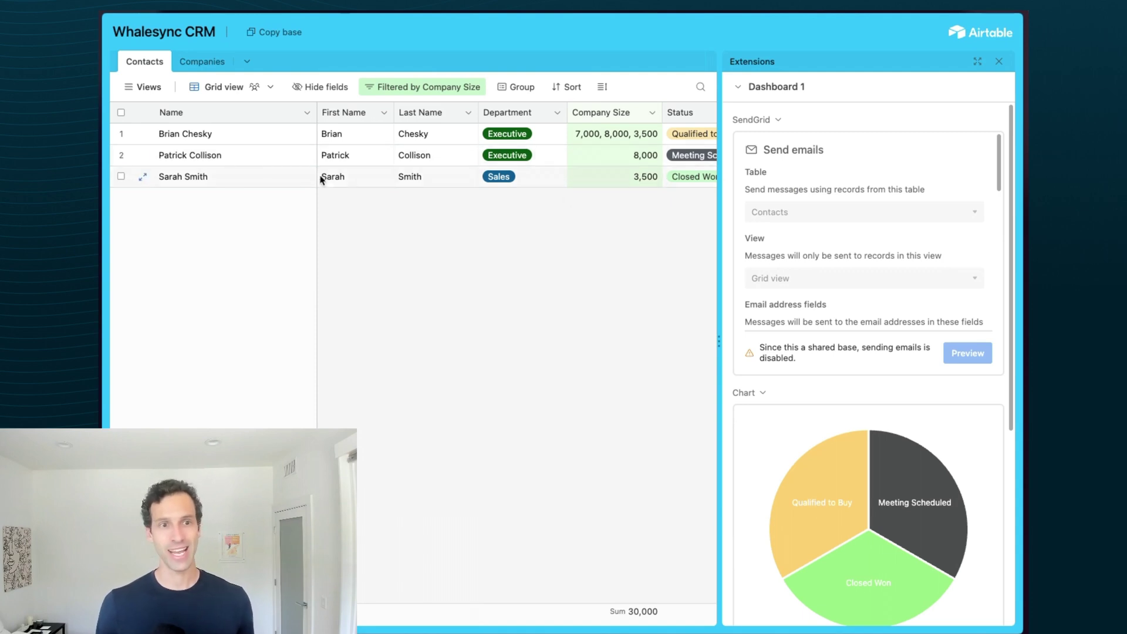
pyautogui.click(188, 154)
pyautogui.click(231, 154)
pyautogui.click(360, 155)
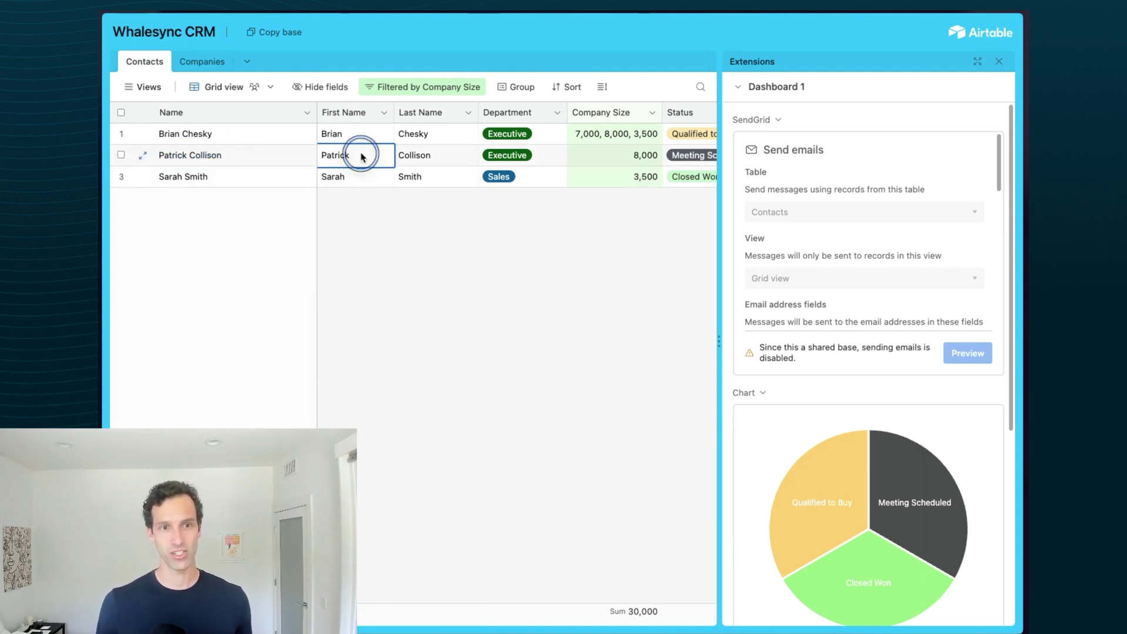
pyautogui.click(448, 153)
pyautogui.click(492, 288)
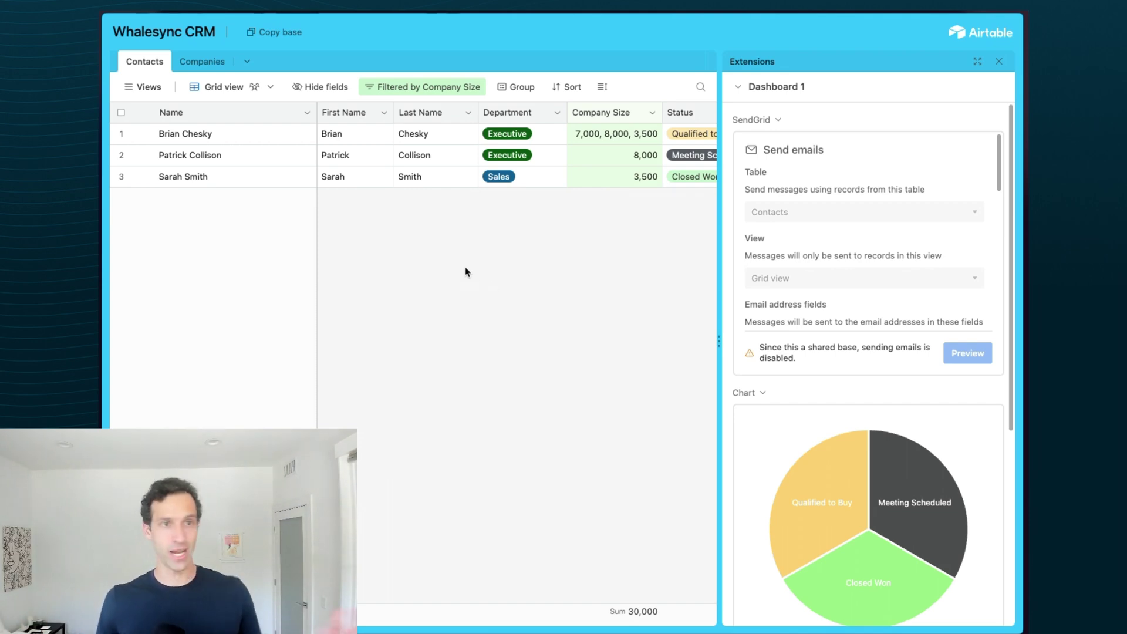
# - Browse the Companies and Contacts tables and close the extensions dashboard
pyautogui.click(195, 62)
pyautogui.click(141, 62)
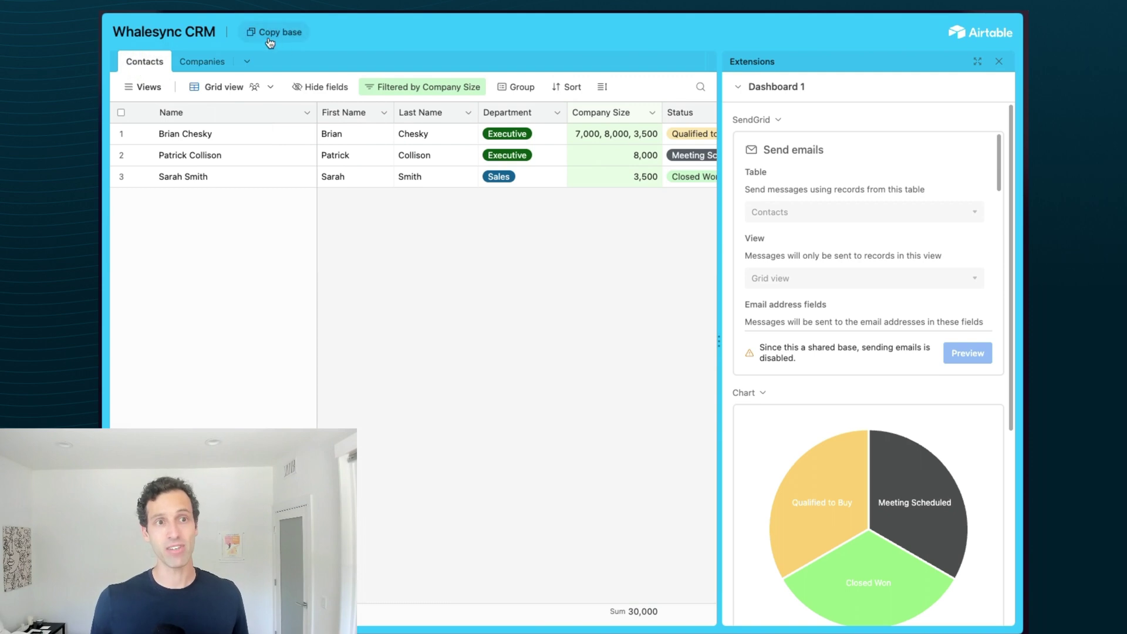
pyautogui.click(998, 62)
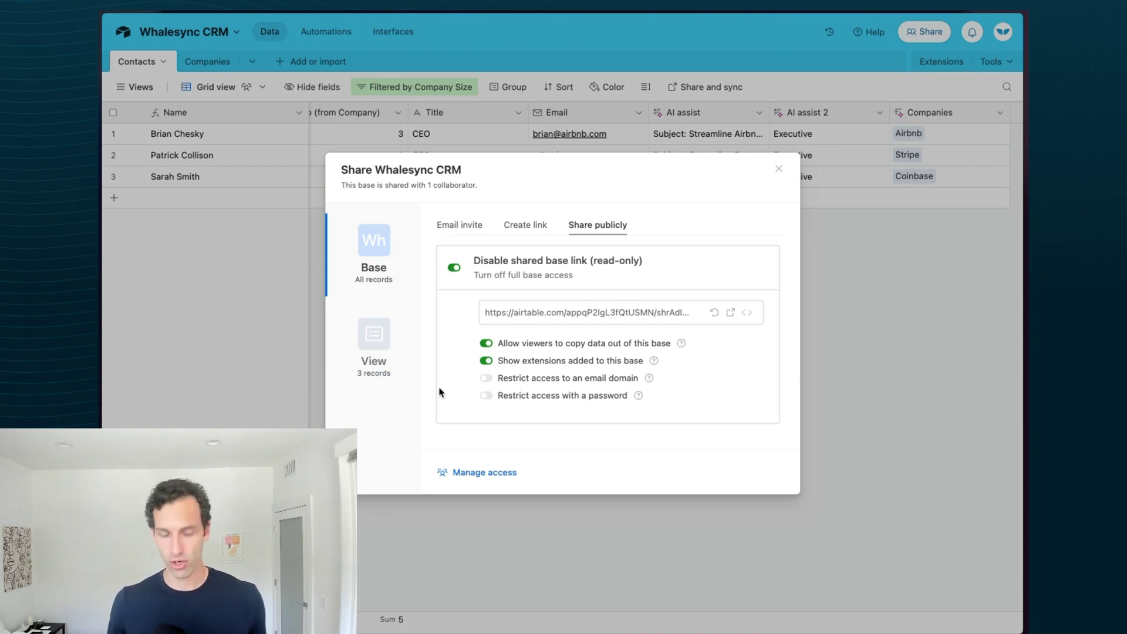
# - Restrict the shared base link to the whalesync.com email domain, with no password
pyautogui.click(483, 378)
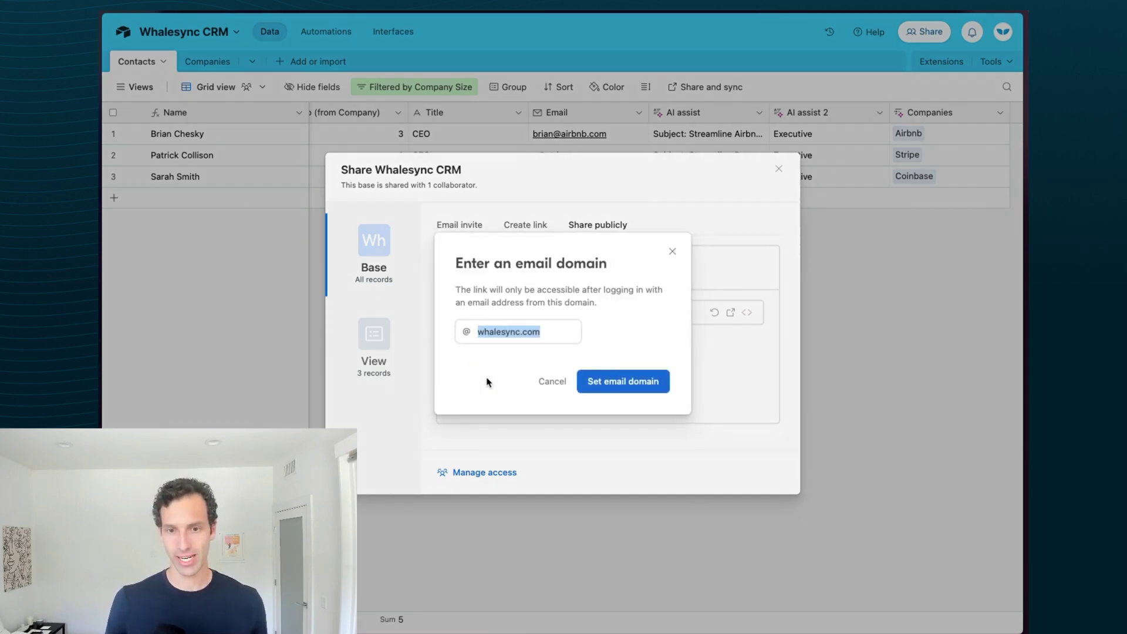
pyautogui.click(617, 383)
pyautogui.click(486, 395)
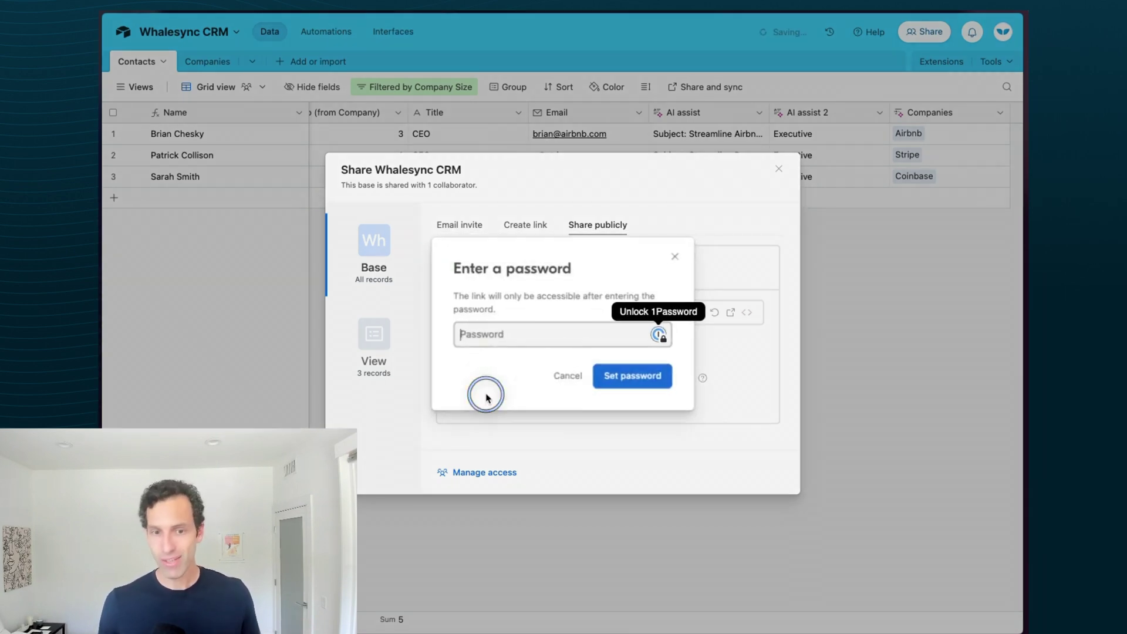
pyautogui.click(672, 258)
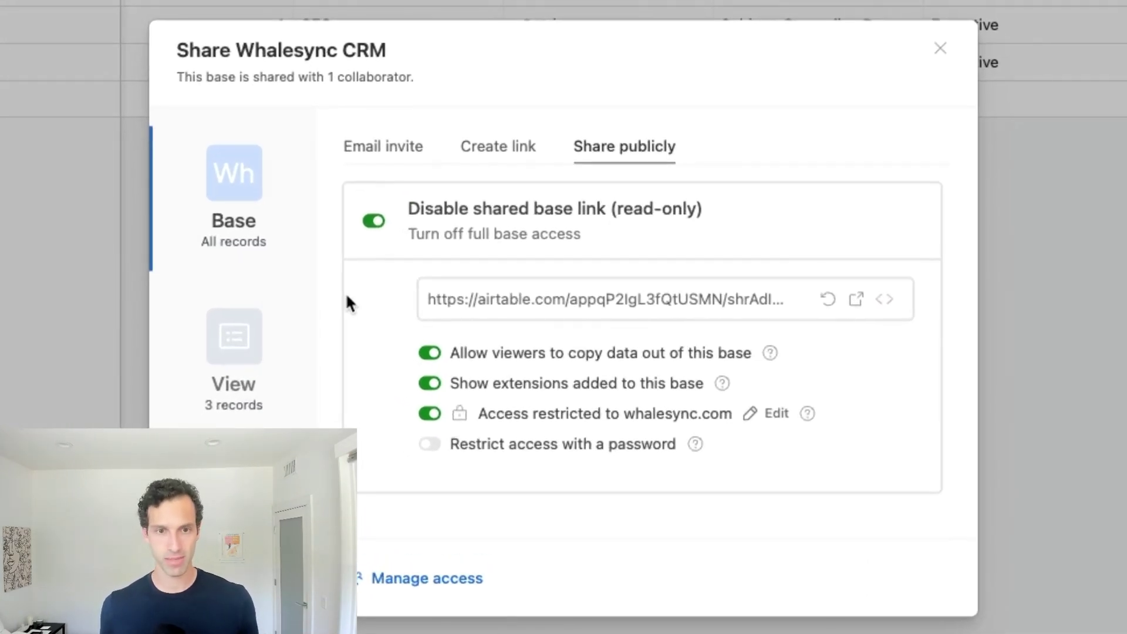
pyautogui.click(410, 141)
pyautogui.click(624, 146)
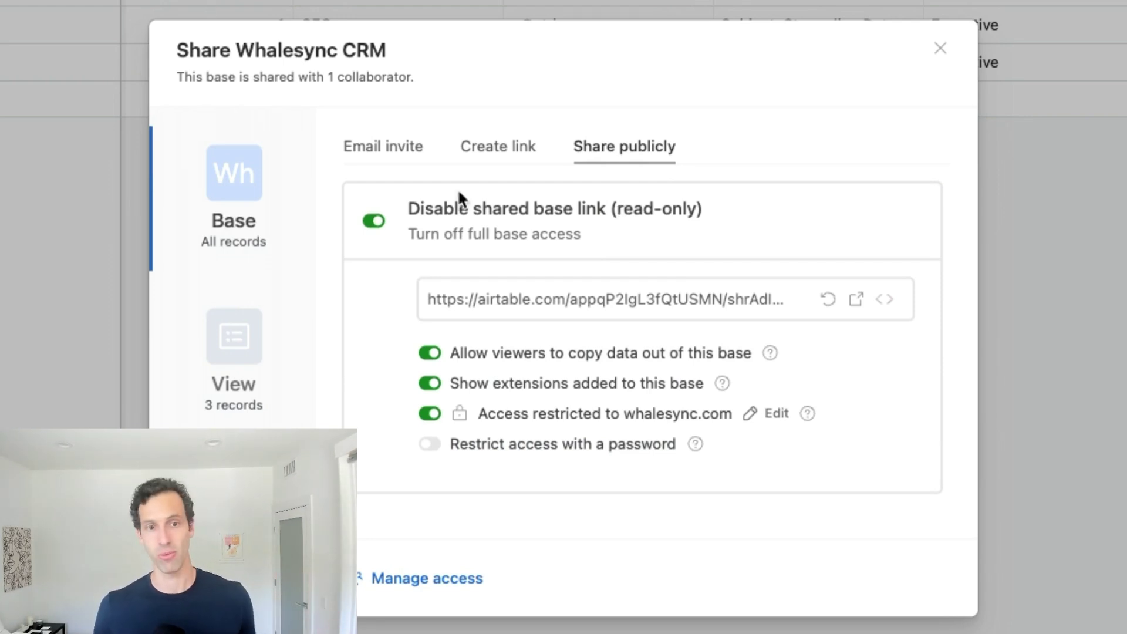
pyautogui.click(237, 340)
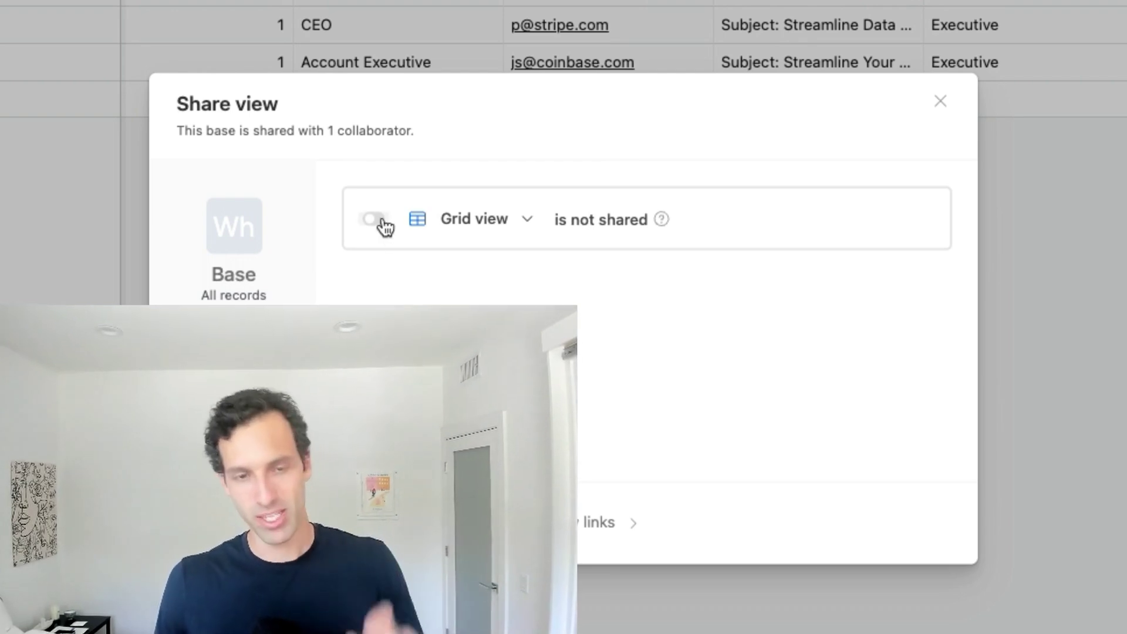
# - Turn on view share links for Grid and Calendar views and copy the Calendar link
pyautogui.click(383, 222)
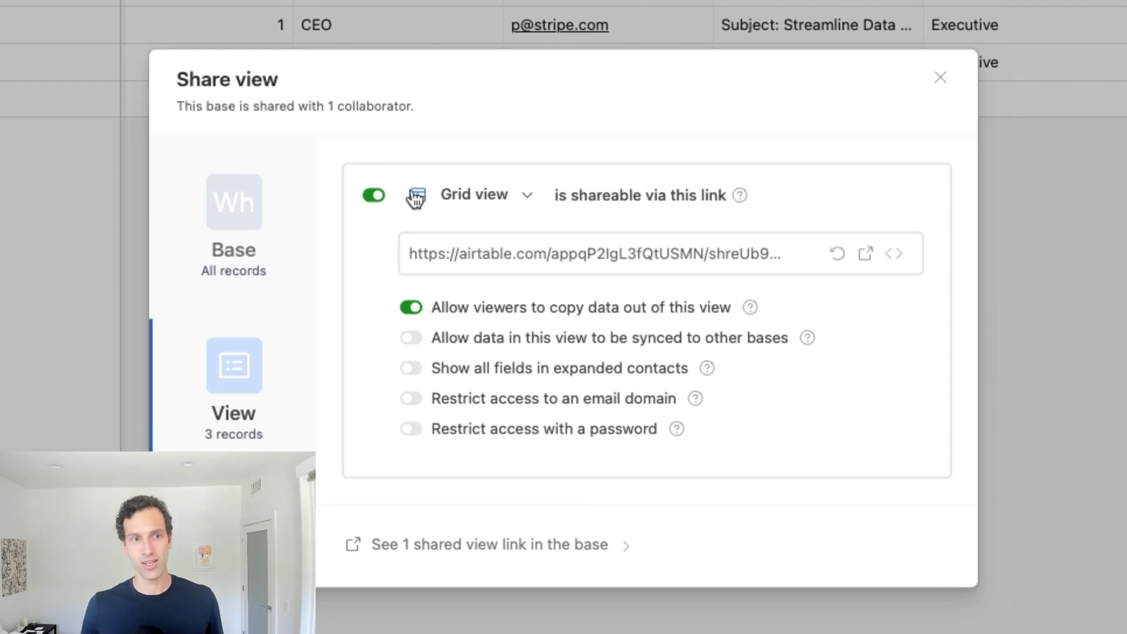
pyautogui.click(480, 195)
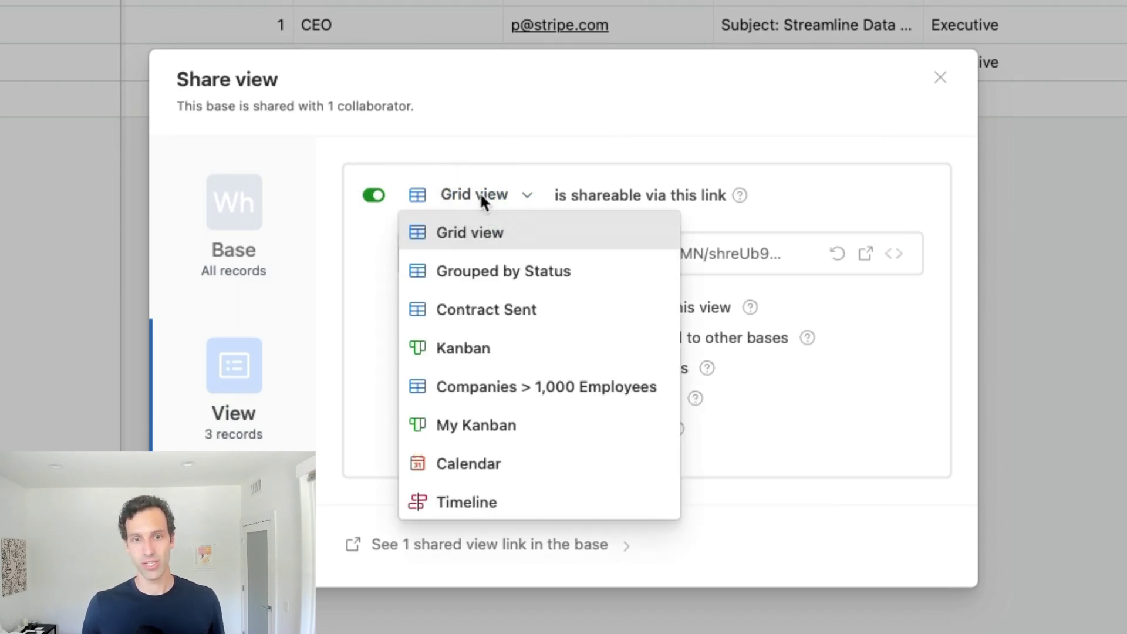
pyautogui.click(491, 464)
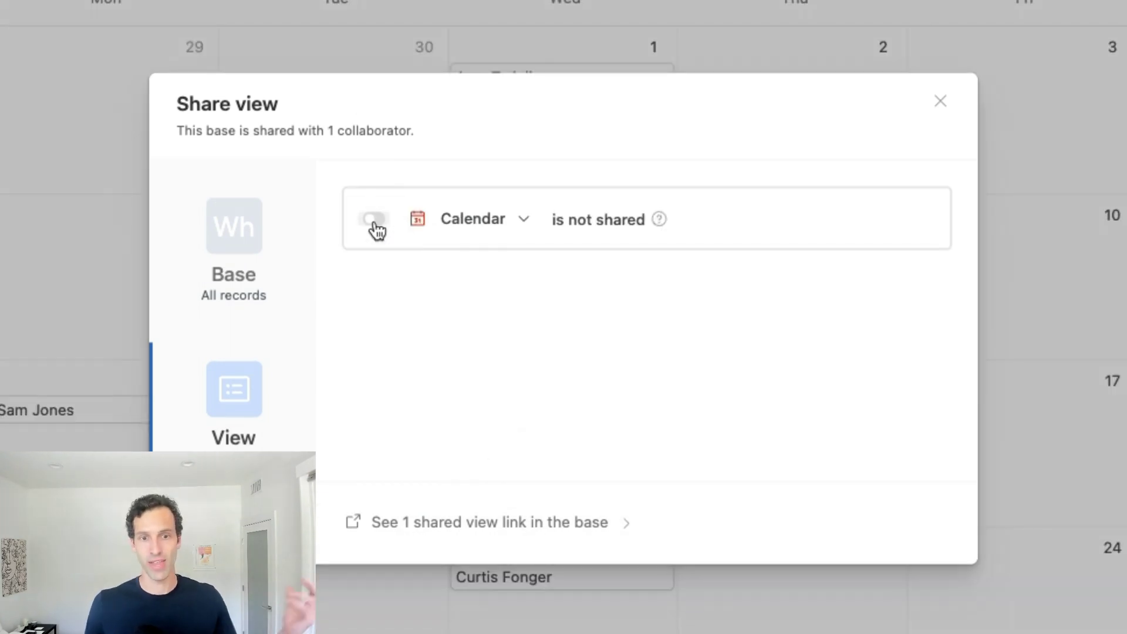
pyautogui.click(373, 221)
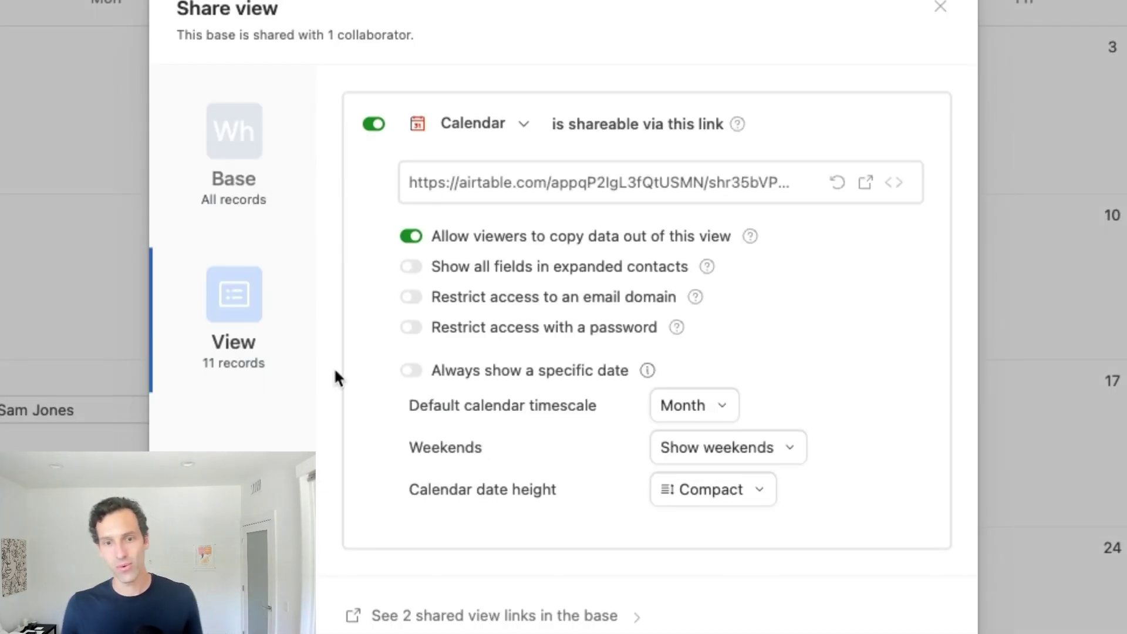
pyautogui.click(557, 191)
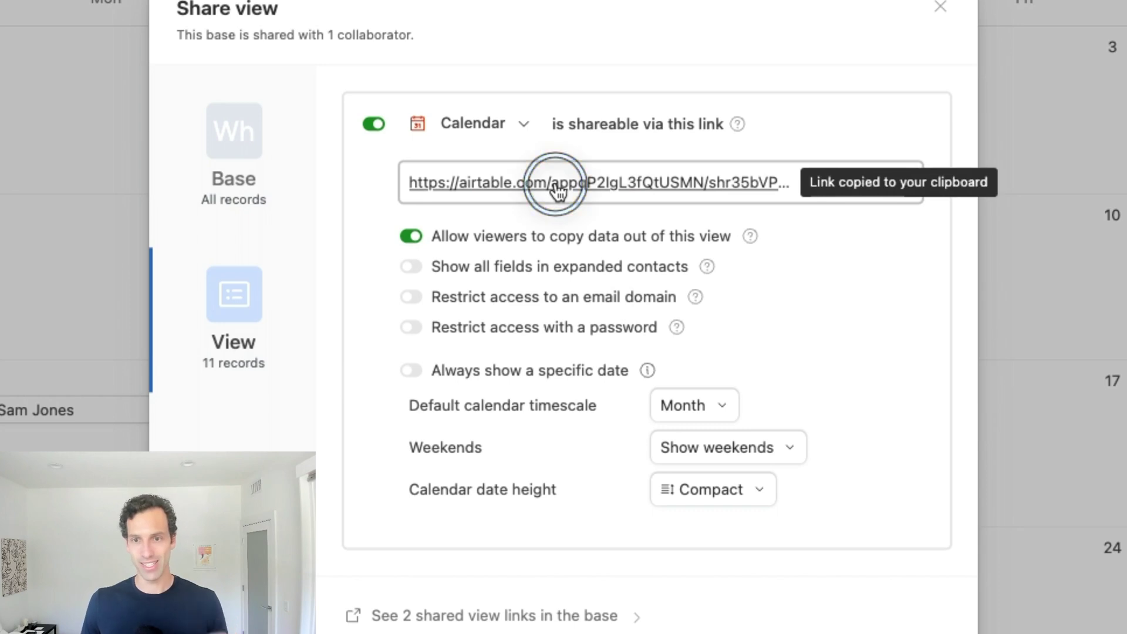
# - Open the copied Calendar view link in a new browser tab
pyautogui.press('super+t')
pyautogui.press('super+v')
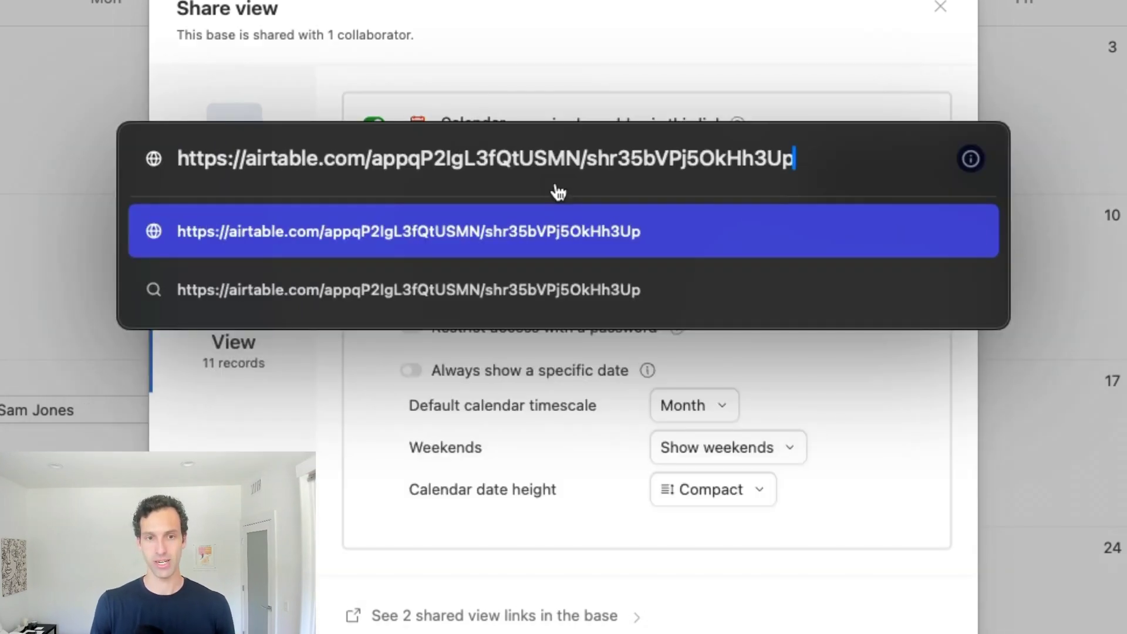
pyautogui.press('Return')
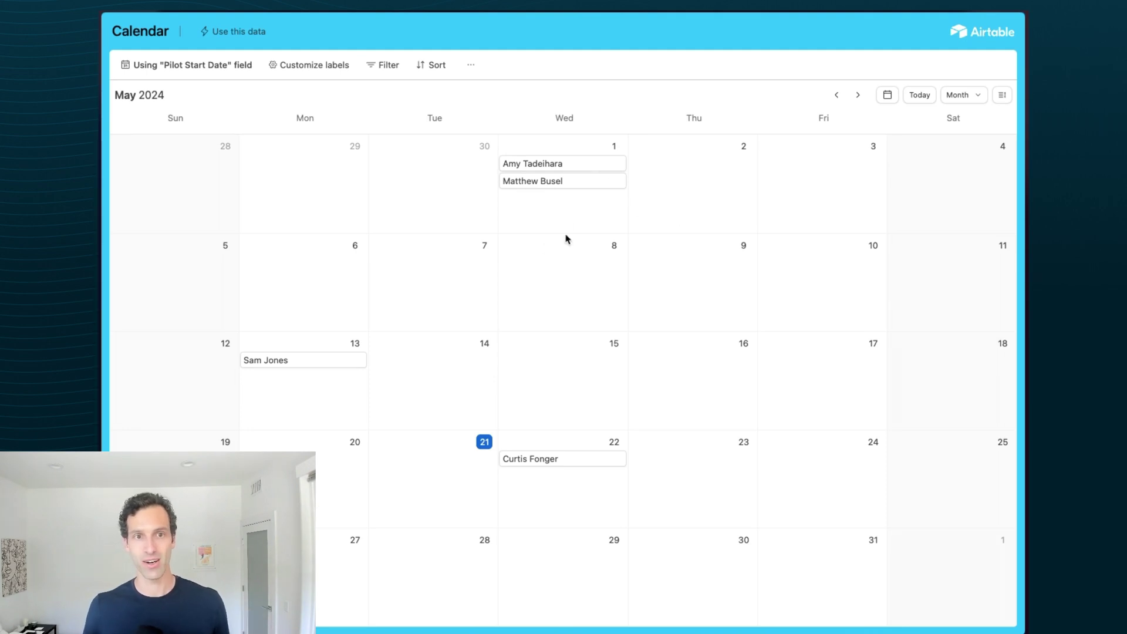
# - Return to the Whalesync CRM tab and reopen the Calendar view's share options
pyautogui.moveTo(163, 391)
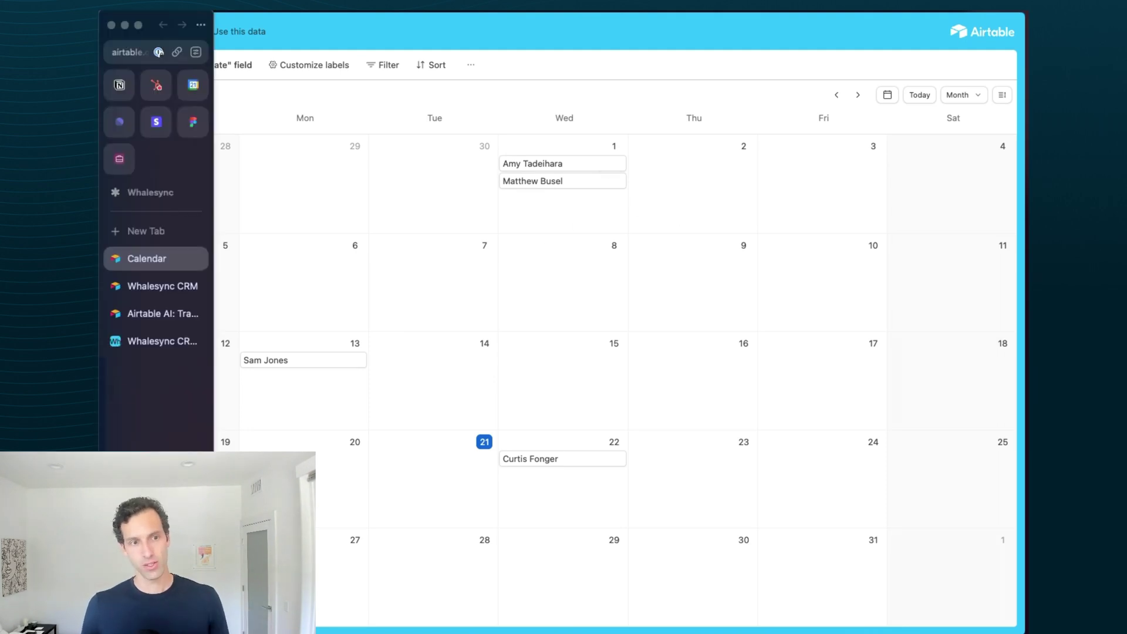
pyautogui.click(151, 343)
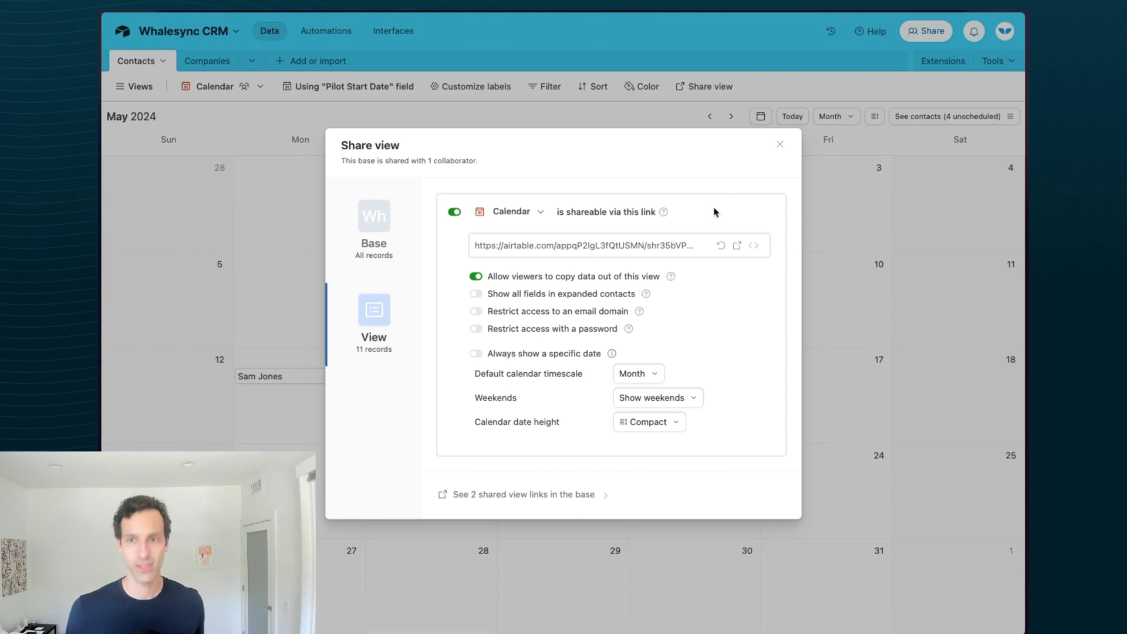
pyautogui.click(784, 147)
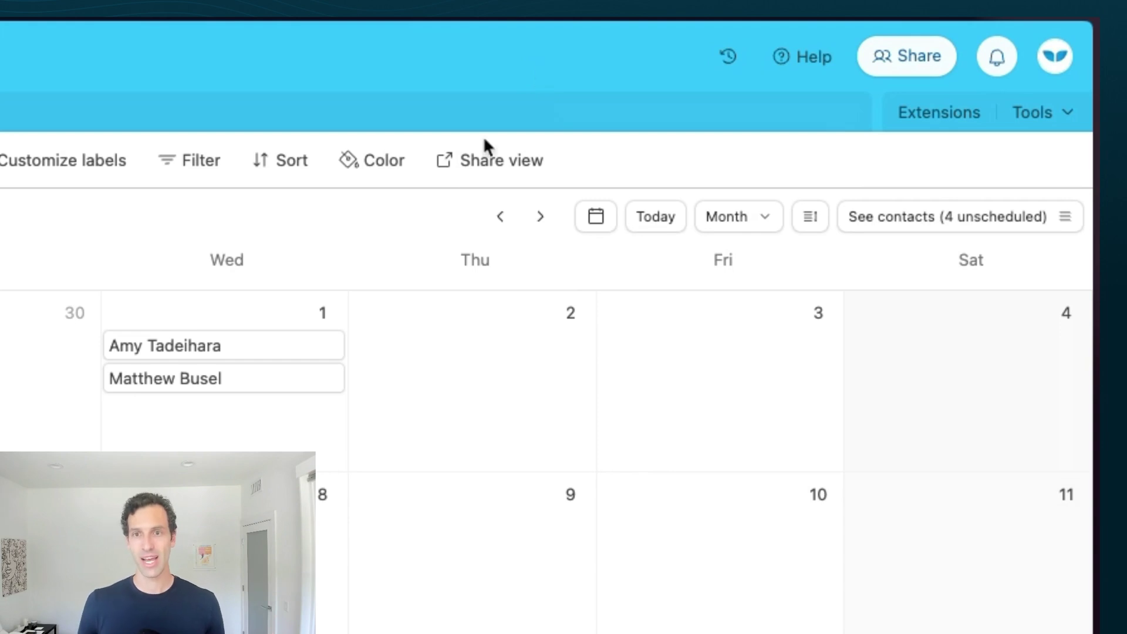
pyautogui.click(464, 172)
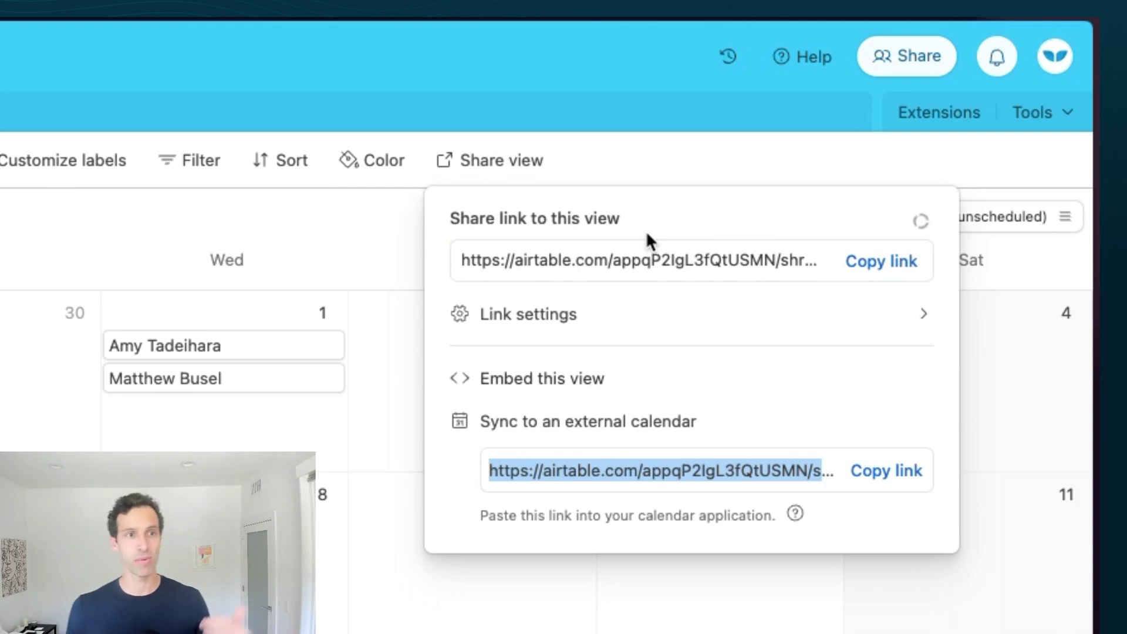
# - Create a share link for the Timeline view and copy it
pyautogui.press('Escape')
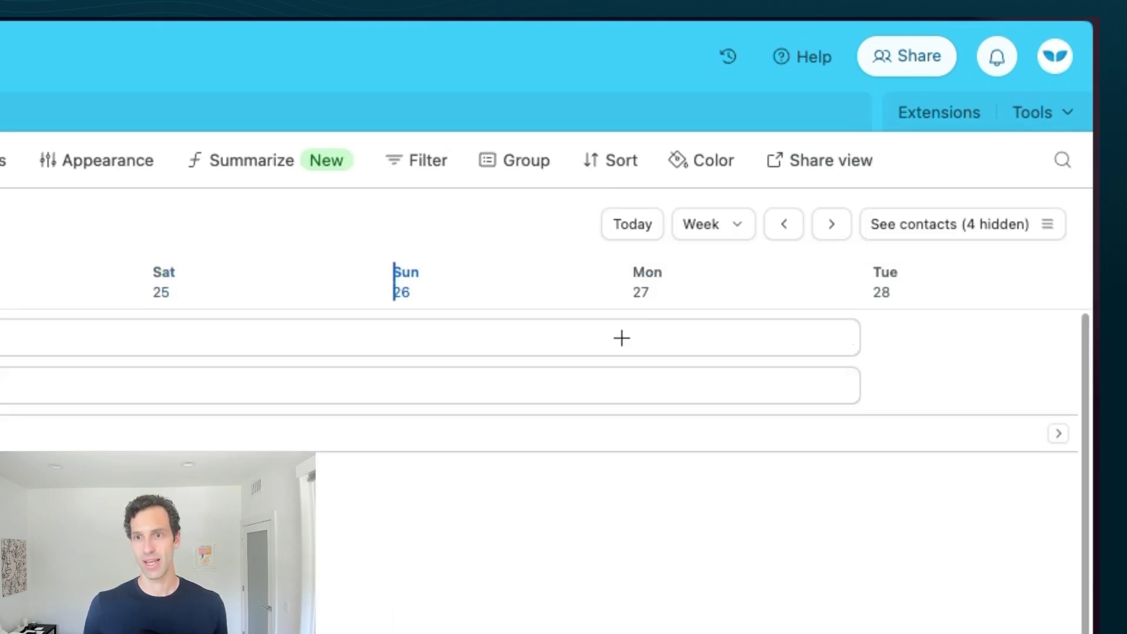
pyautogui.click(842, 167)
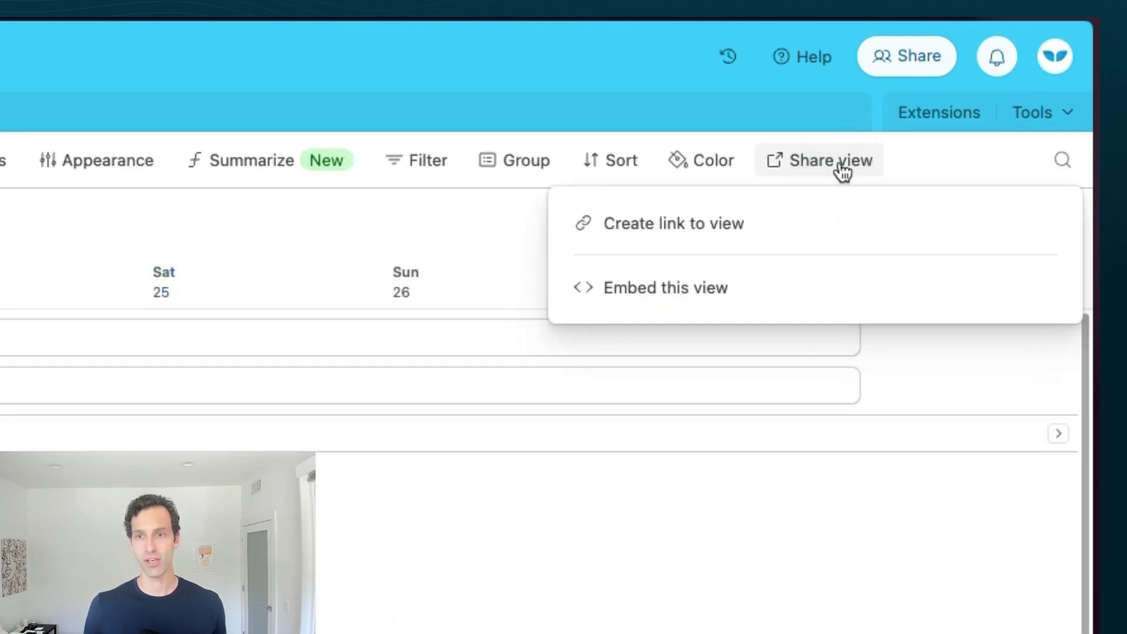
pyautogui.click(675, 226)
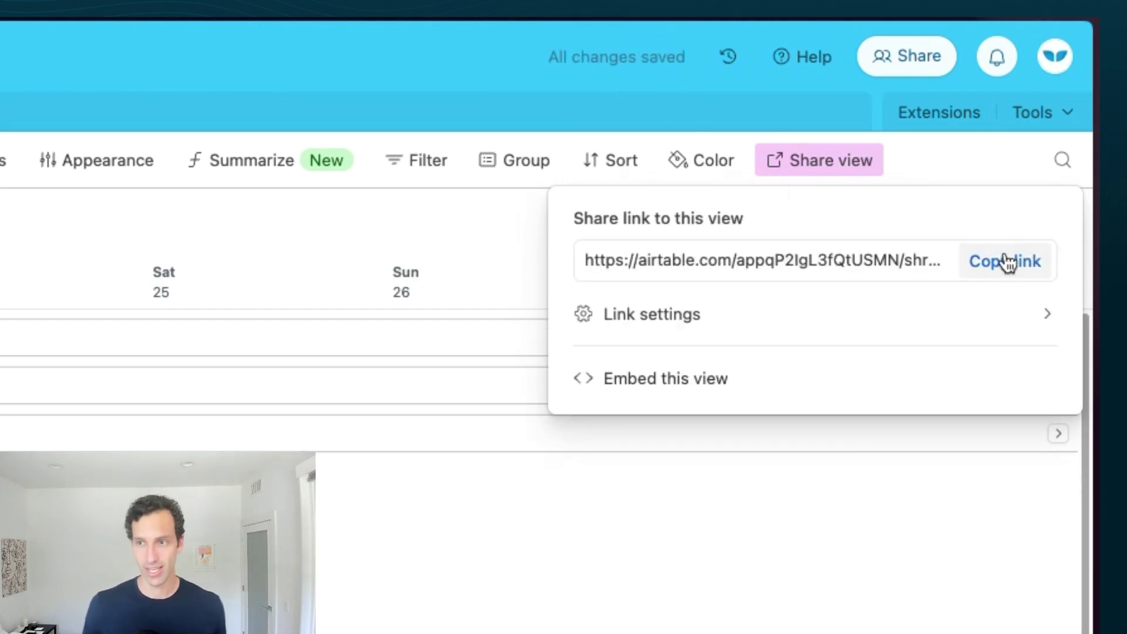
pyautogui.click(1003, 264)
# - Open the copied Timeline view link in a new browser tab
pyautogui.press('super+t')
pyautogui.press('super+v')
pyautogui.press('Return')
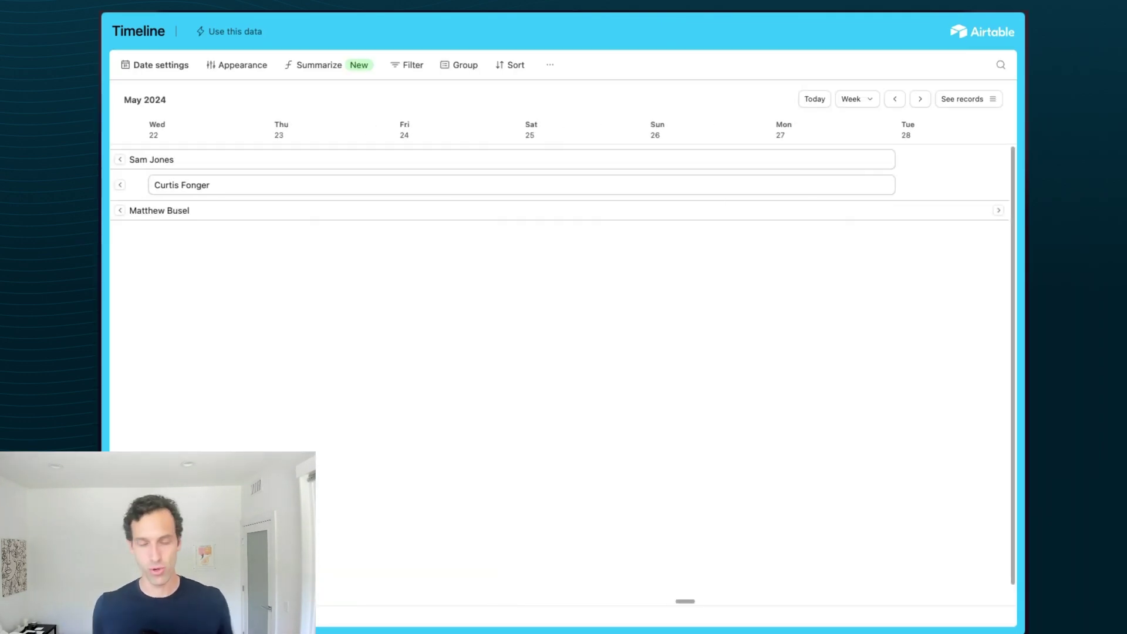
# - Switch back to the Whalesync CRM base tab from the browser sidebar
pyautogui.moveTo(103, 340)
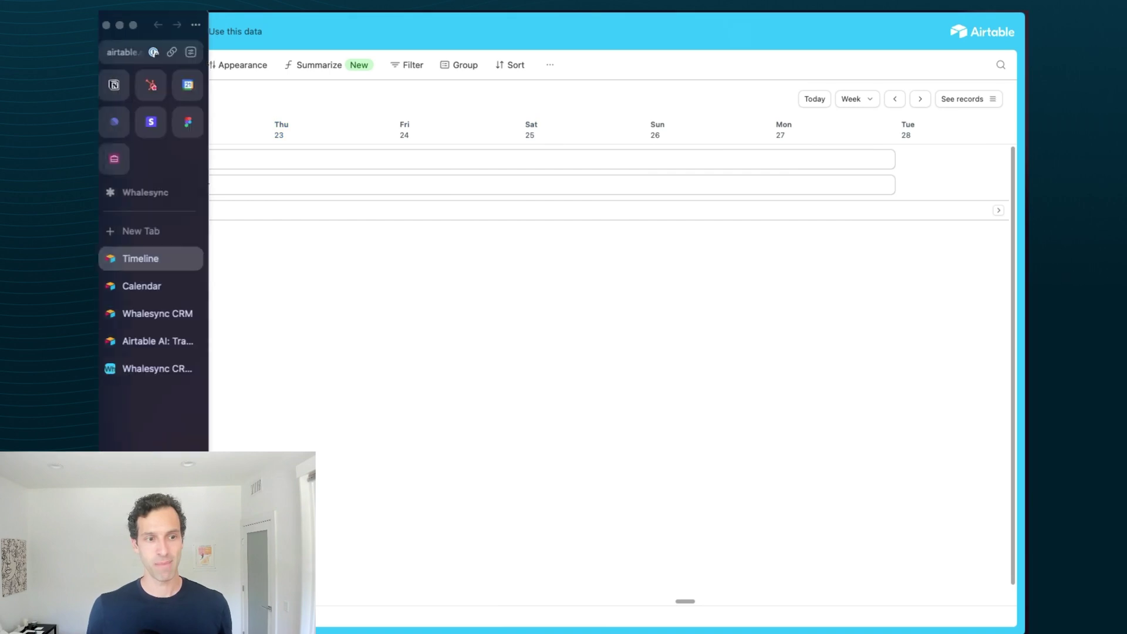
pyautogui.click(154, 368)
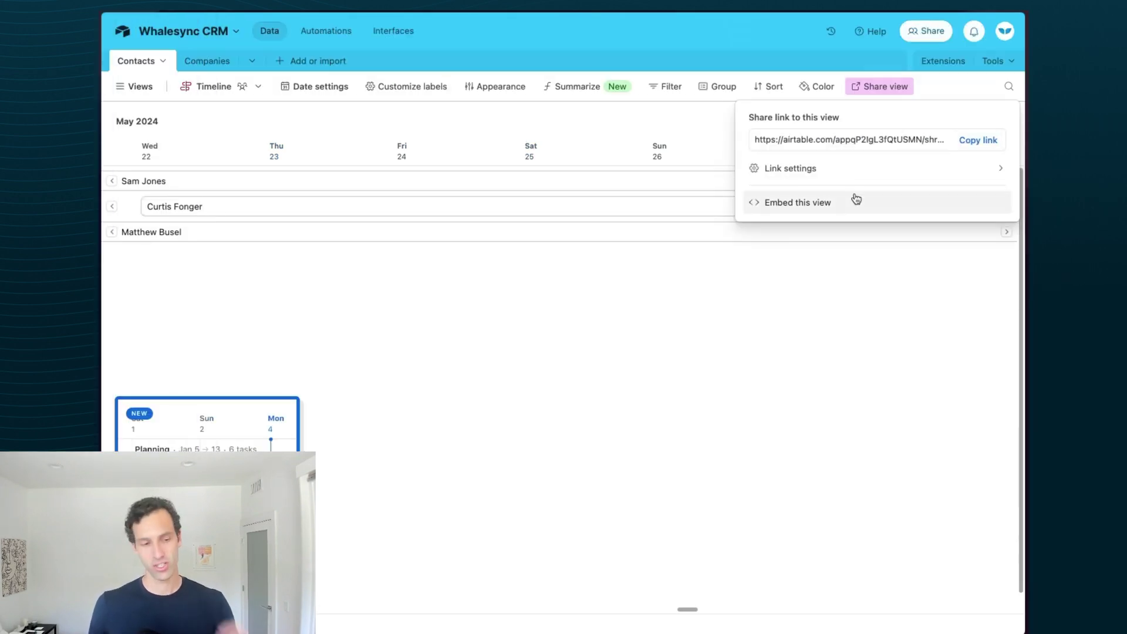